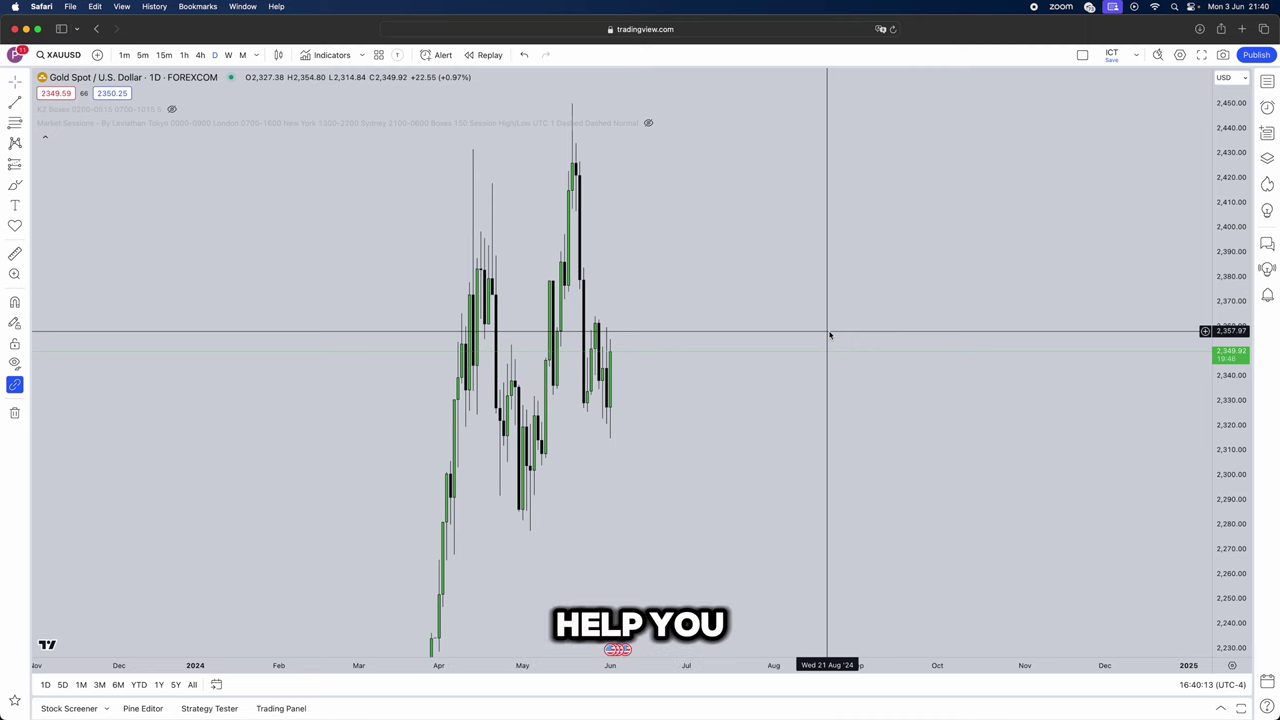
Zoom and rescale the daily XAUUSD chart, leaving empty space right of the latest candles.
{"action": "scroll", "coordinate": [703, 269], "scroll_direction": "up", "scroll_amount": 5}
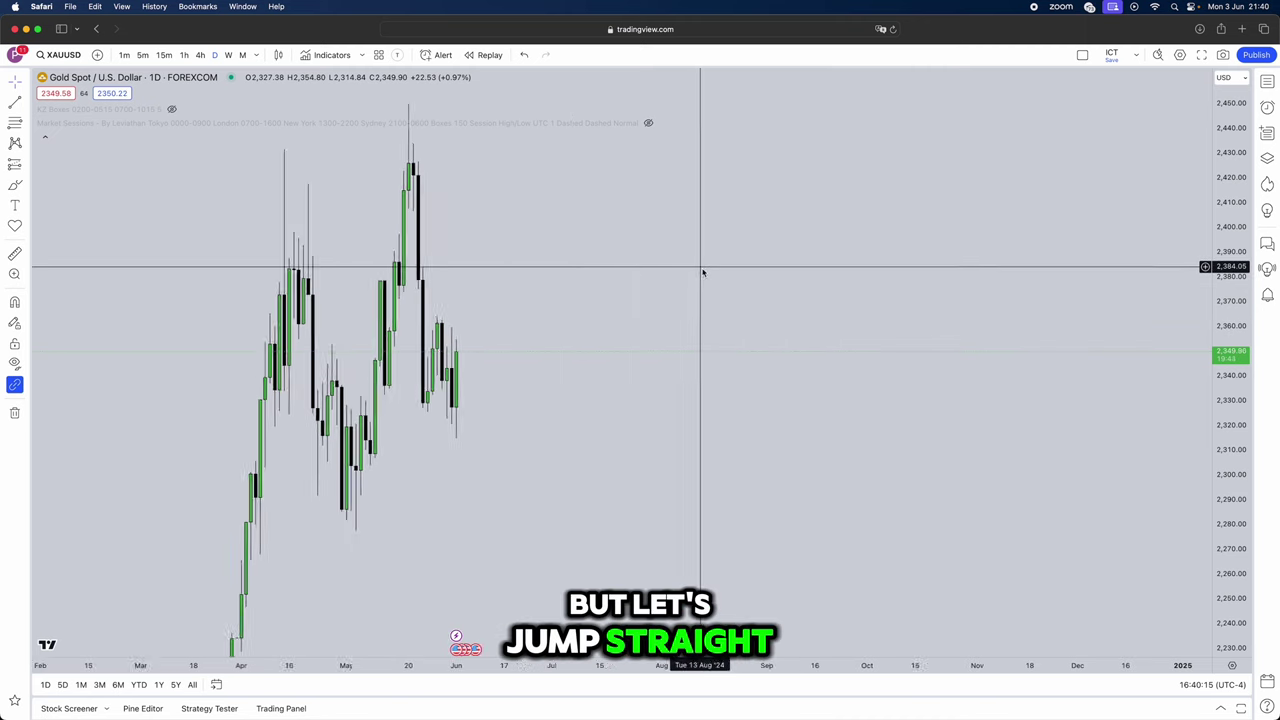
{"action": "right_click", "coordinate": [1230, 250]}
{"action": "left_click_drag", "start_coordinate": [660, 160], "coordinate": [770, 318]}
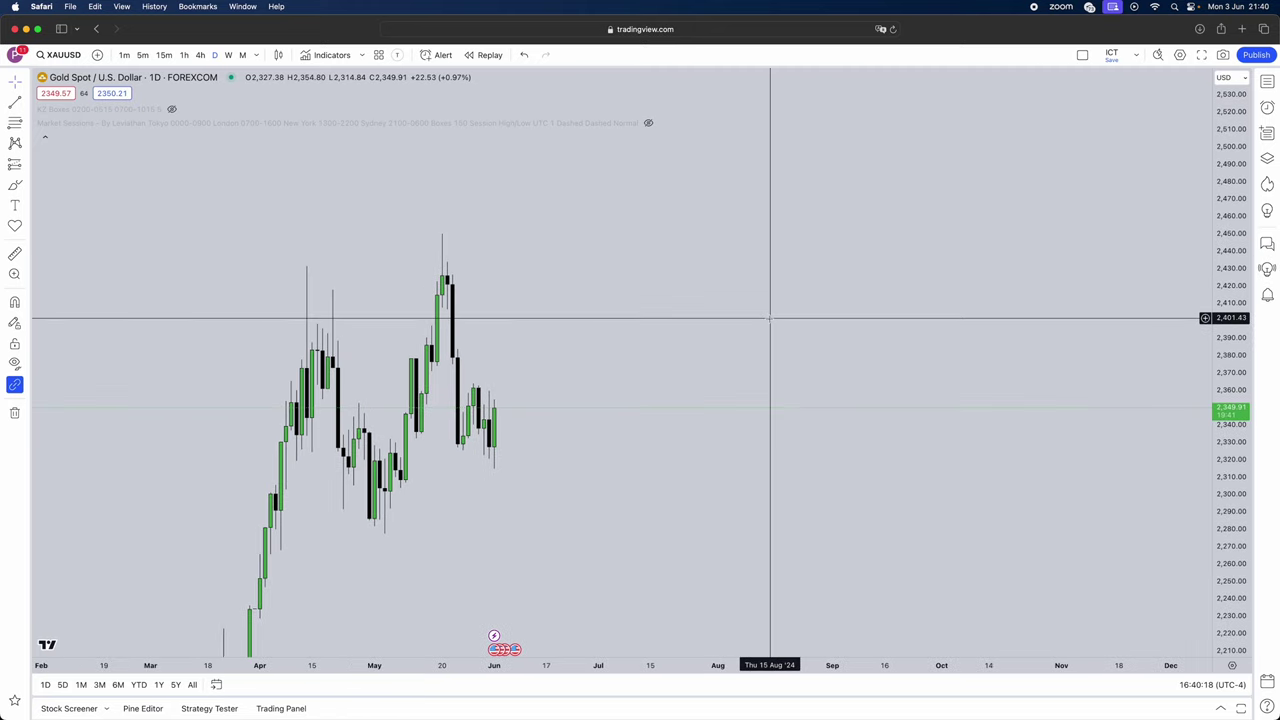
Add a text box reading 'rebalancing imbalances' and 'rebalancing inefficiencies' on two lines.
{"action": "left_click", "coordinate": [16, 205]}
{"action": "left_click", "coordinate": [650, 222]}
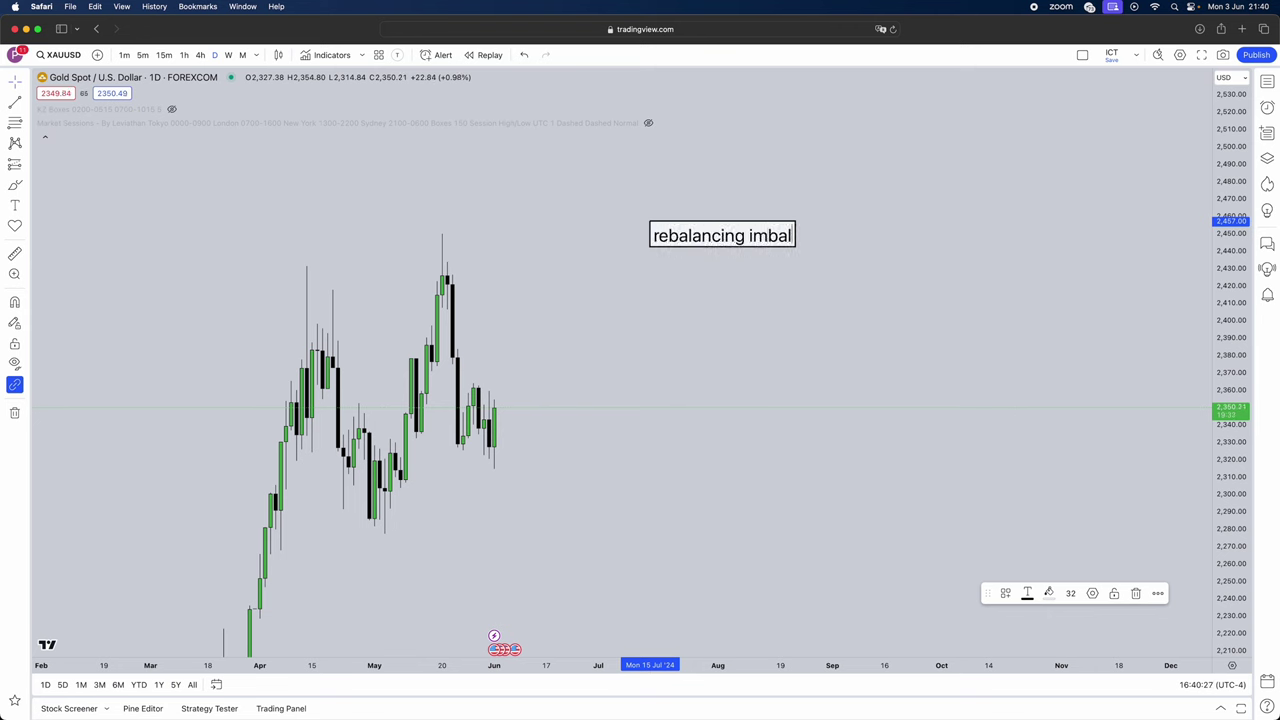
{"action": "key", "text": "Return"}
{"action": "key", "text": "Return"}
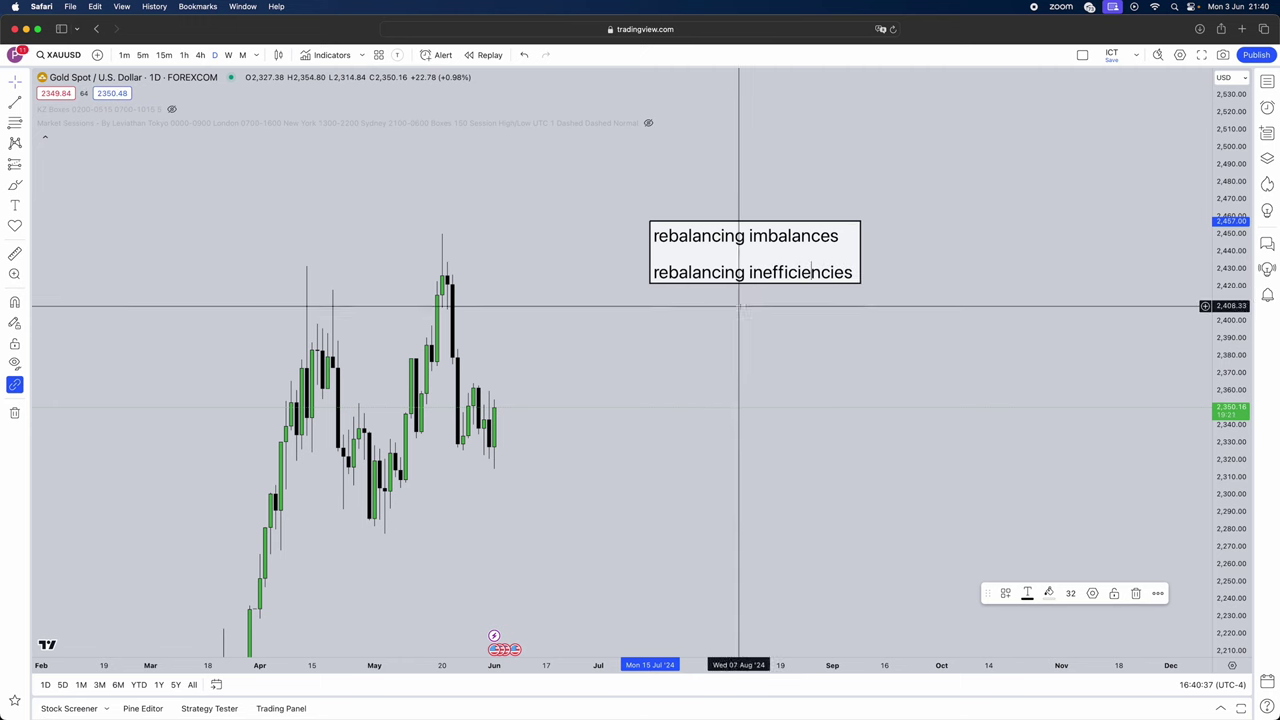
{"action": "left_click", "coordinate": [510, 355]}
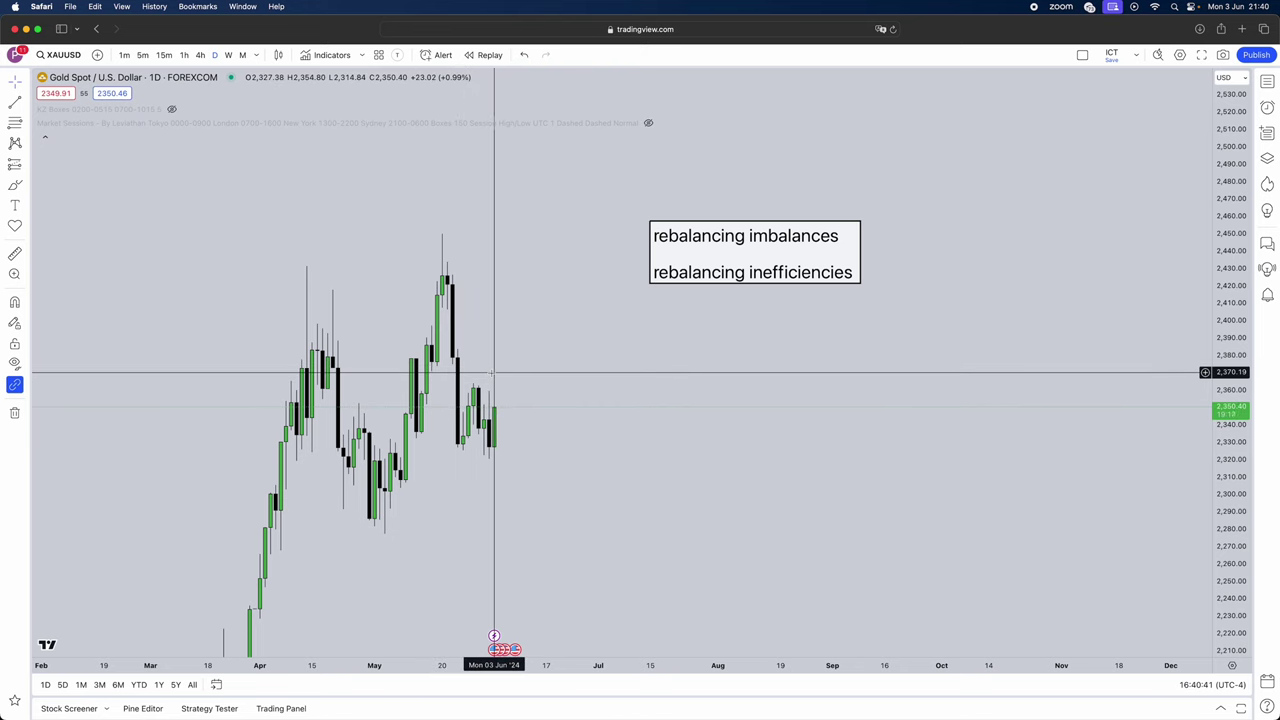
Change the text box's first line to 'grab liquidity'.
{"action": "left_click", "coordinate": [789, 260]}
{"action": "double_click", "coordinate": [845, 232]}
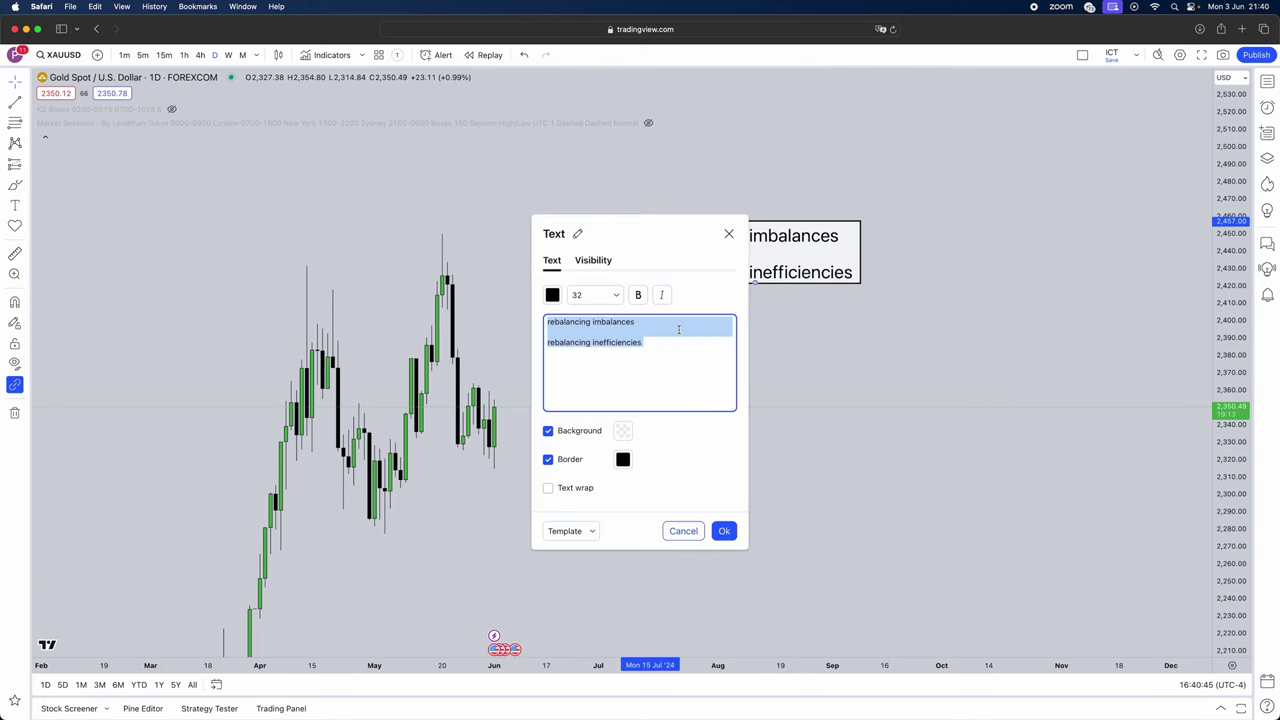
{"action": "left_click_drag", "start_coordinate": [634, 322], "coordinate": [536, 318]}
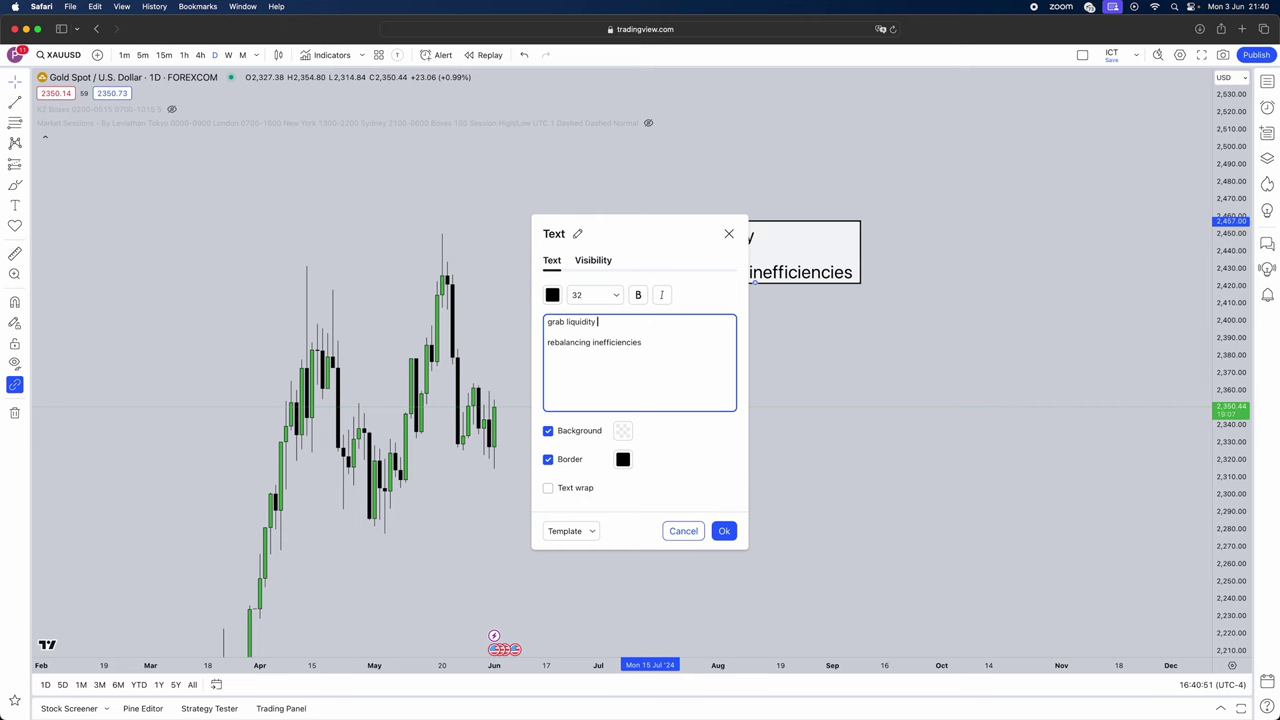
{"action": "left_click", "coordinate": [725, 530]}
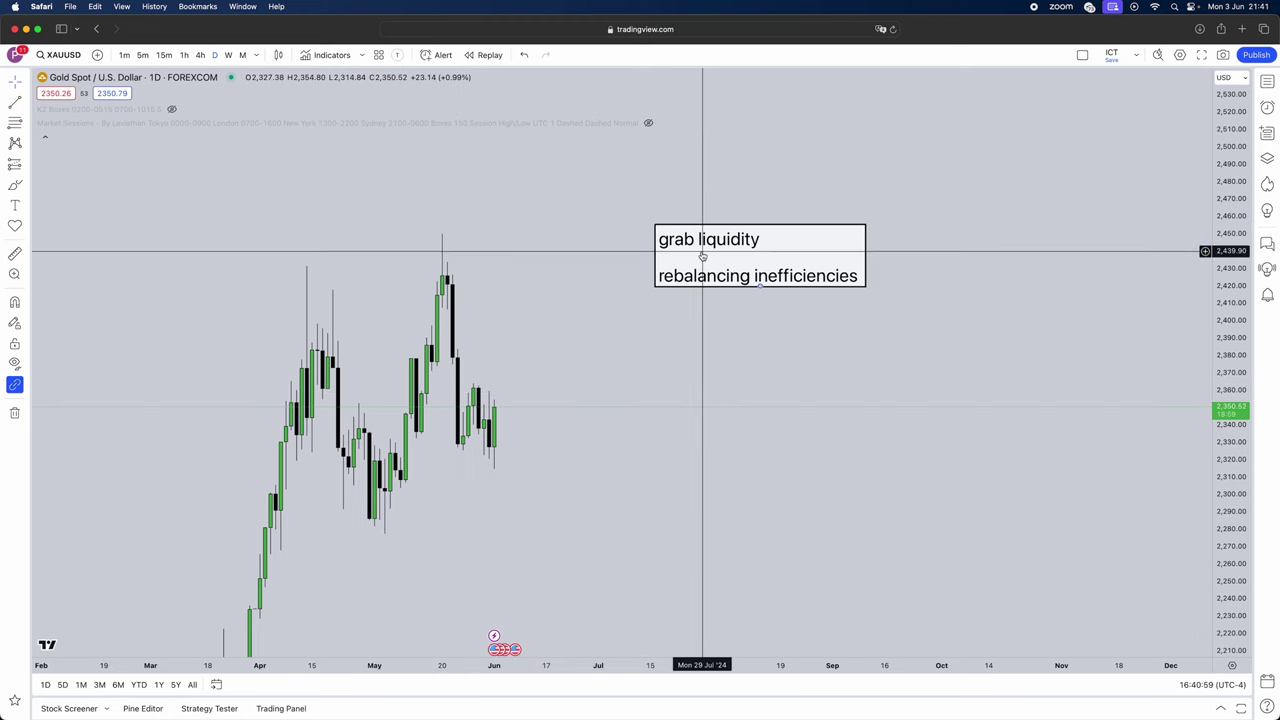
Pan the chart slightly and bring up the Telegram window.
{"action": "left_click_drag", "start_coordinate": [586, 377], "coordinate": [607, 356]}
{"action": "scroll", "coordinate": [606, 343], "scroll_direction": "right", "scroll_amount": 3}
{"action": "scroll", "coordinate": [648, 340], "scroll_direction": "left", "scroll_amount": 4}
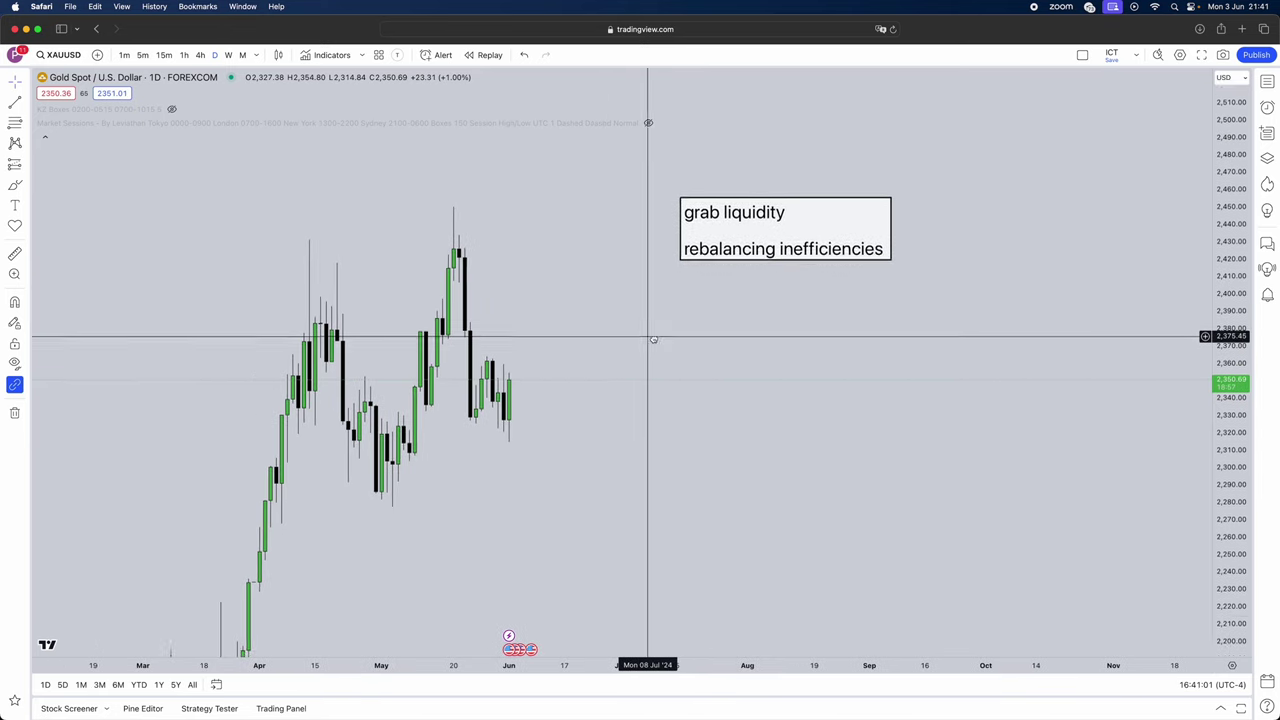
{"action": "scroll", "coordinate": [742, 242], "scroll_direction": "left", "scroll_amount": 5}
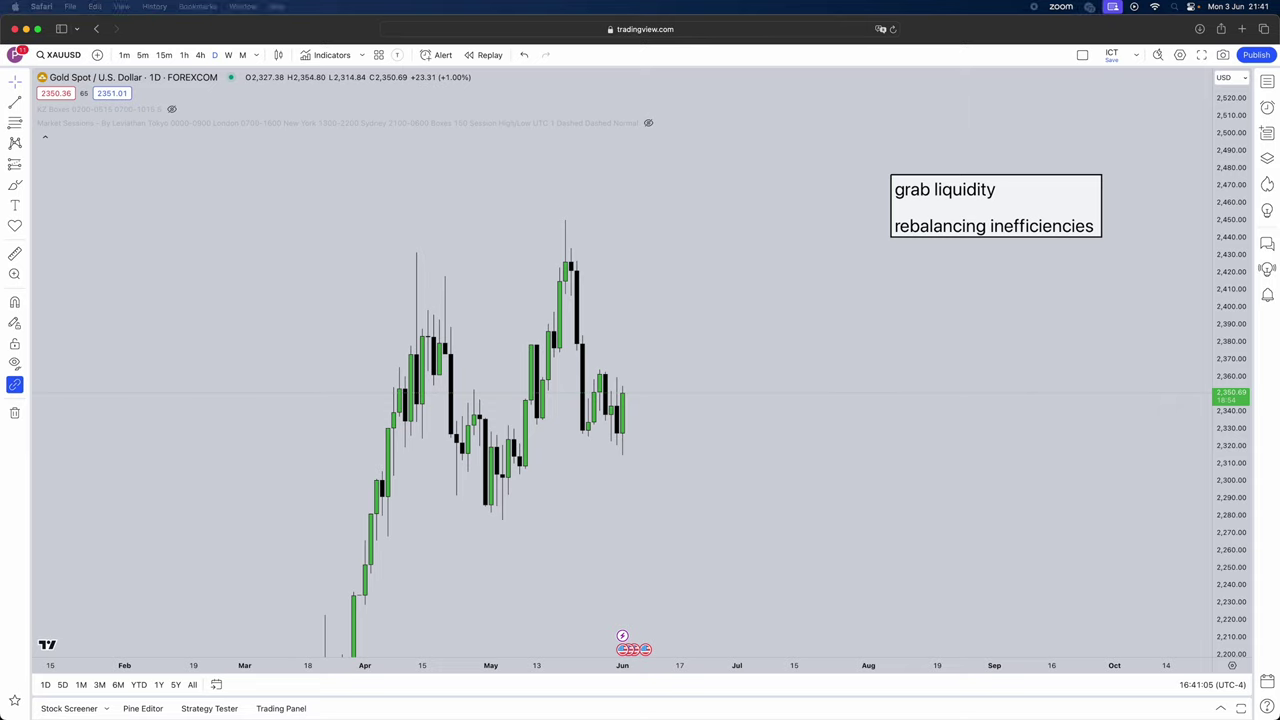
{"action": "key", "text": "super+Tab"}
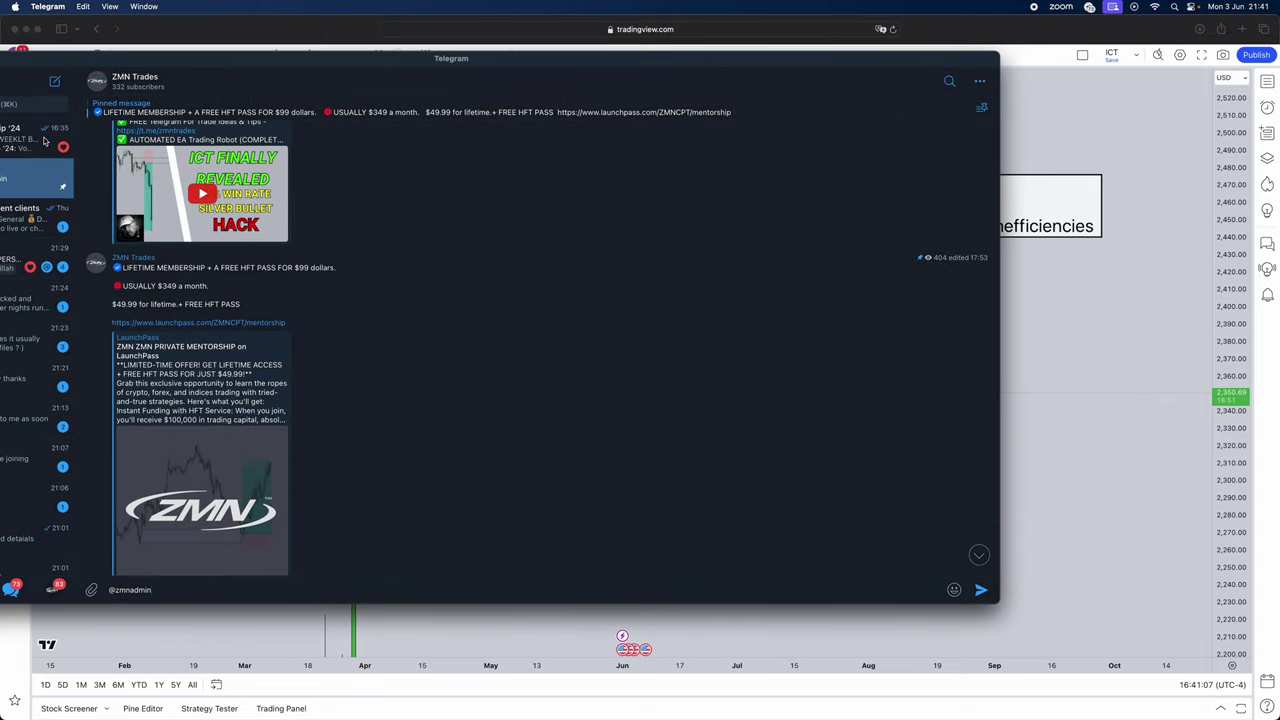
Browse the ZMN Mentorship '24 group's WEEKLT BREAKDOWN topic.
{"action": "left_click", "coordinate": [44, 141]}
{"action": "left_click", "coordinate": [52, 194]}
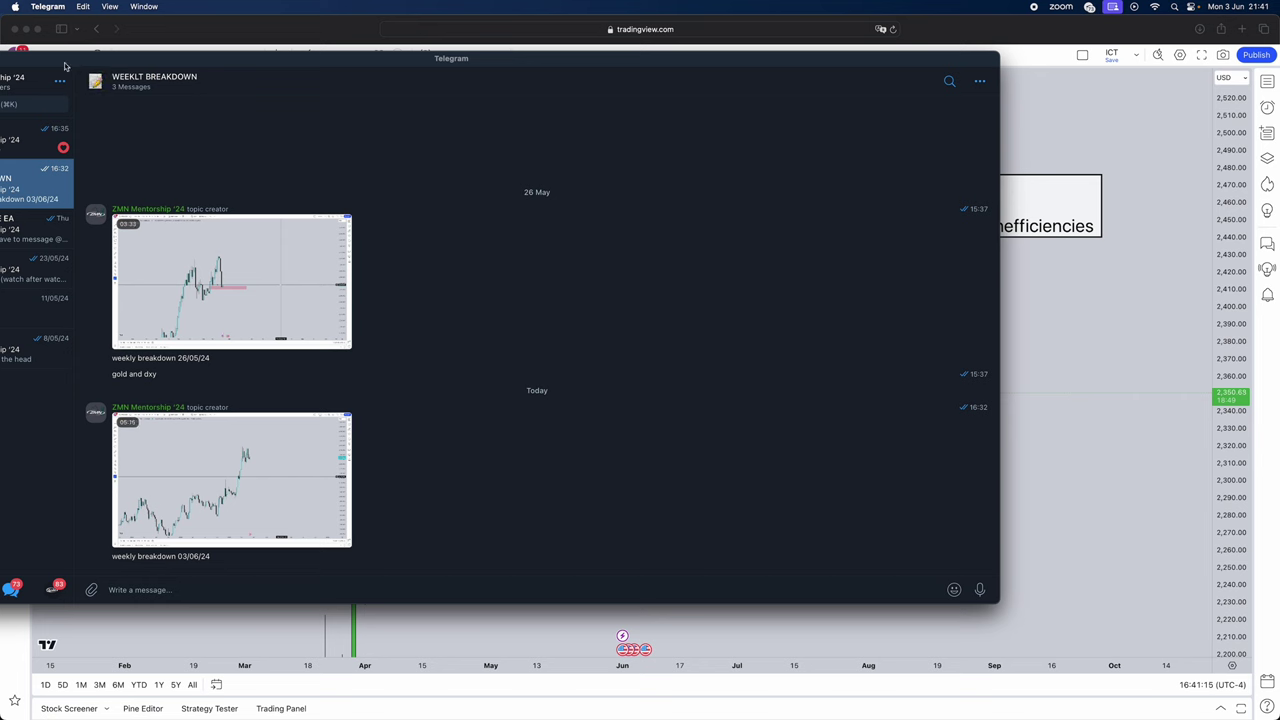
{"action": "left_click_drag", "start_coordinate": [65, 66], "coordinate": [134, 78]}
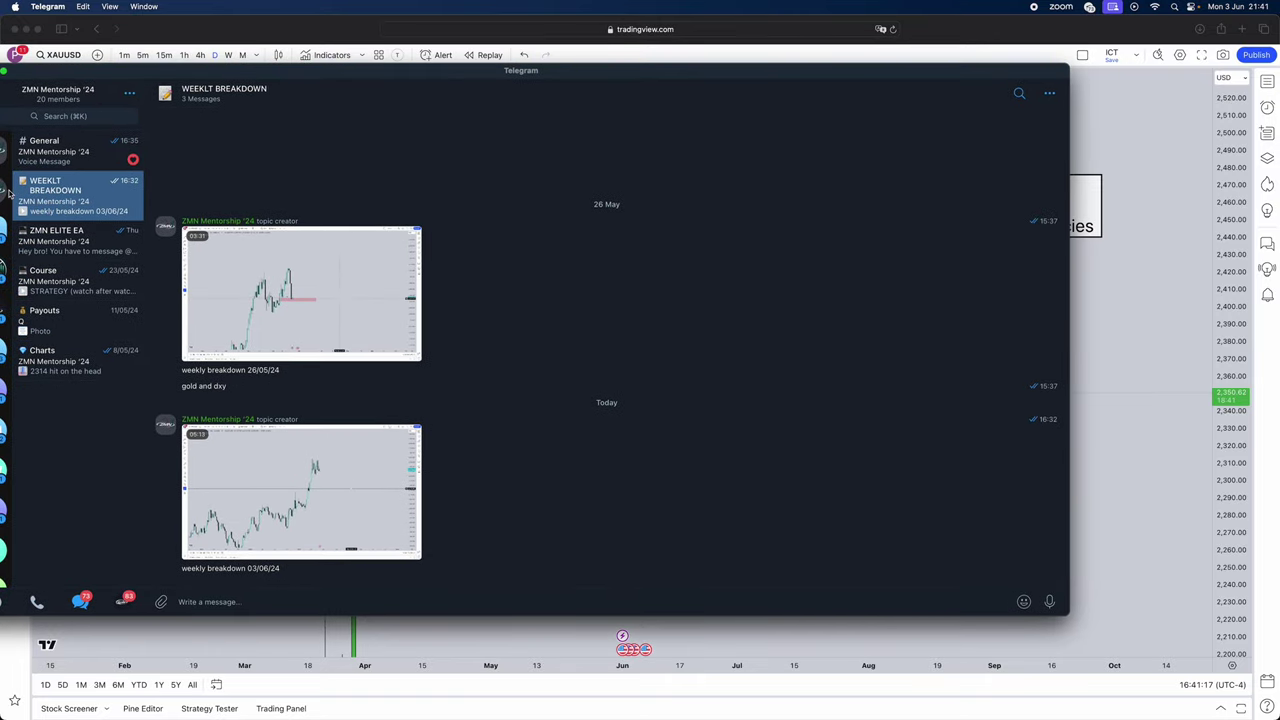
Open the ZMN Trades channel and read from its pinned membership post.
{"action": "left_click", "coordinate": [9, 192]}
{"action": "left_click", "coordinate": [249, 121]}
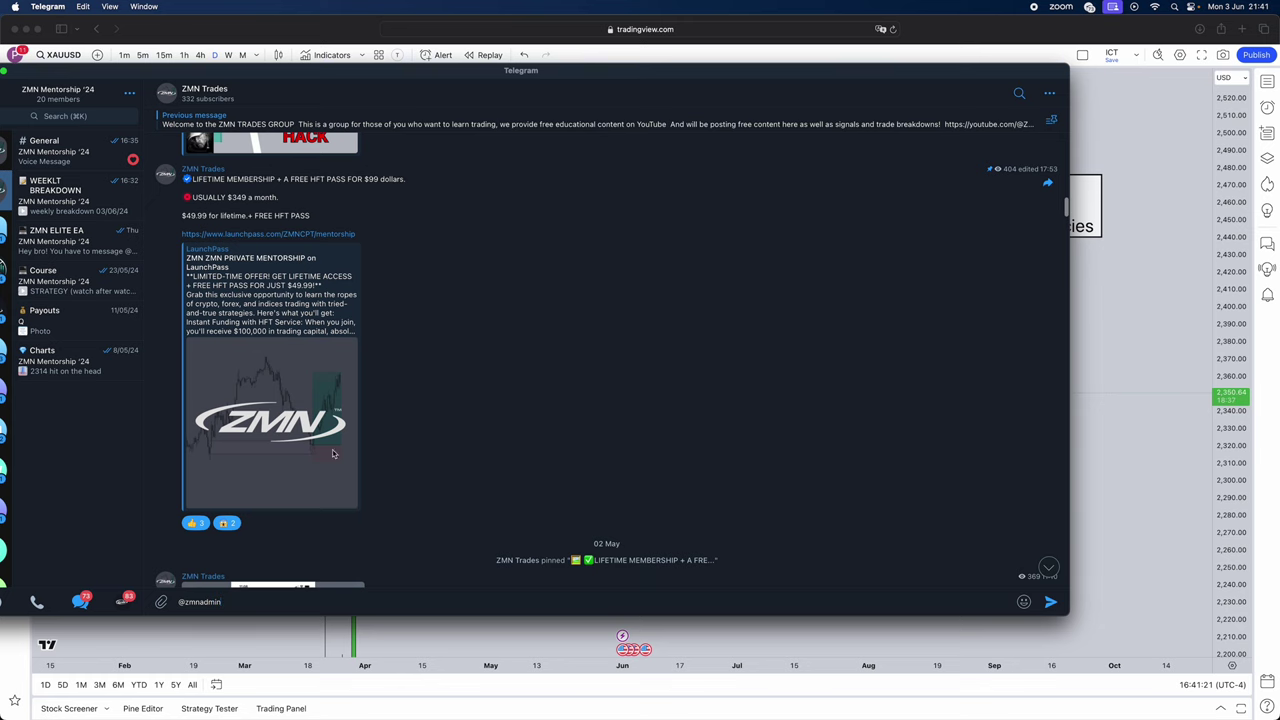
{"action": "scroll", "coordinate": [333, 454], "scroll_direction": "down", "scroll_amount": 10}
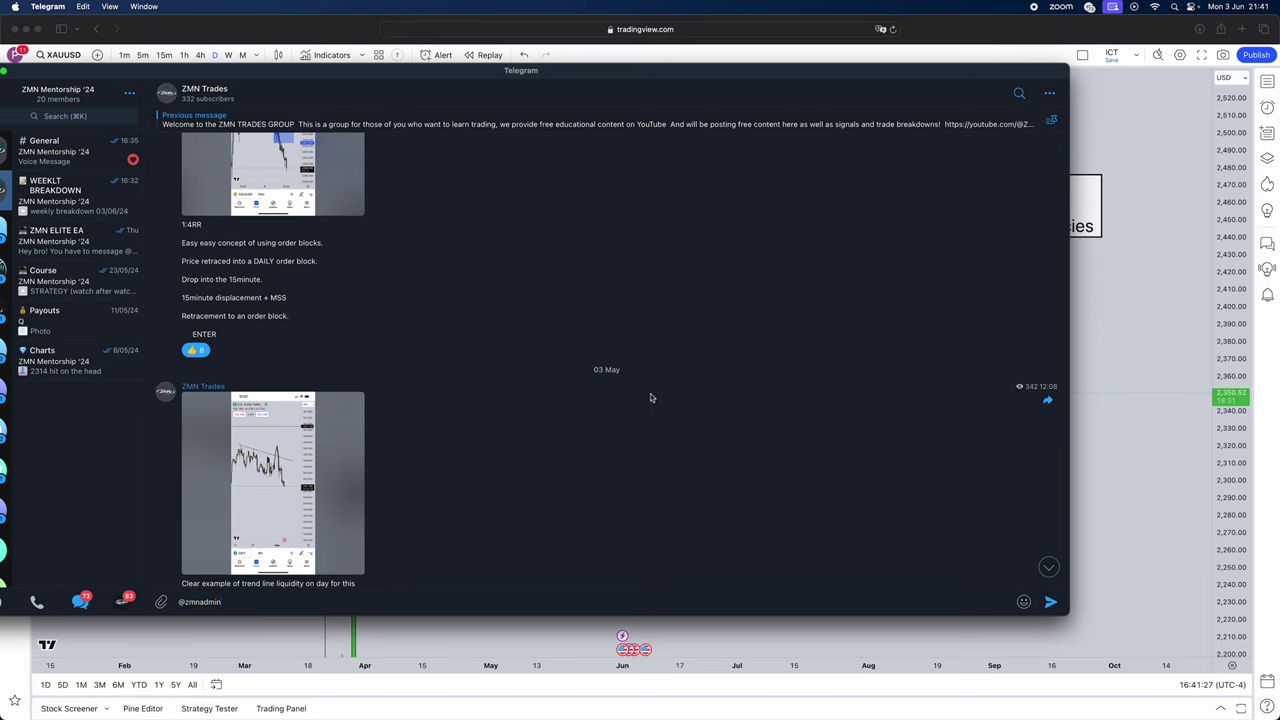
{"action": "scroll", "coordinate": [650, 397], "scroll_direction": "down", "scroll_amount": 10}
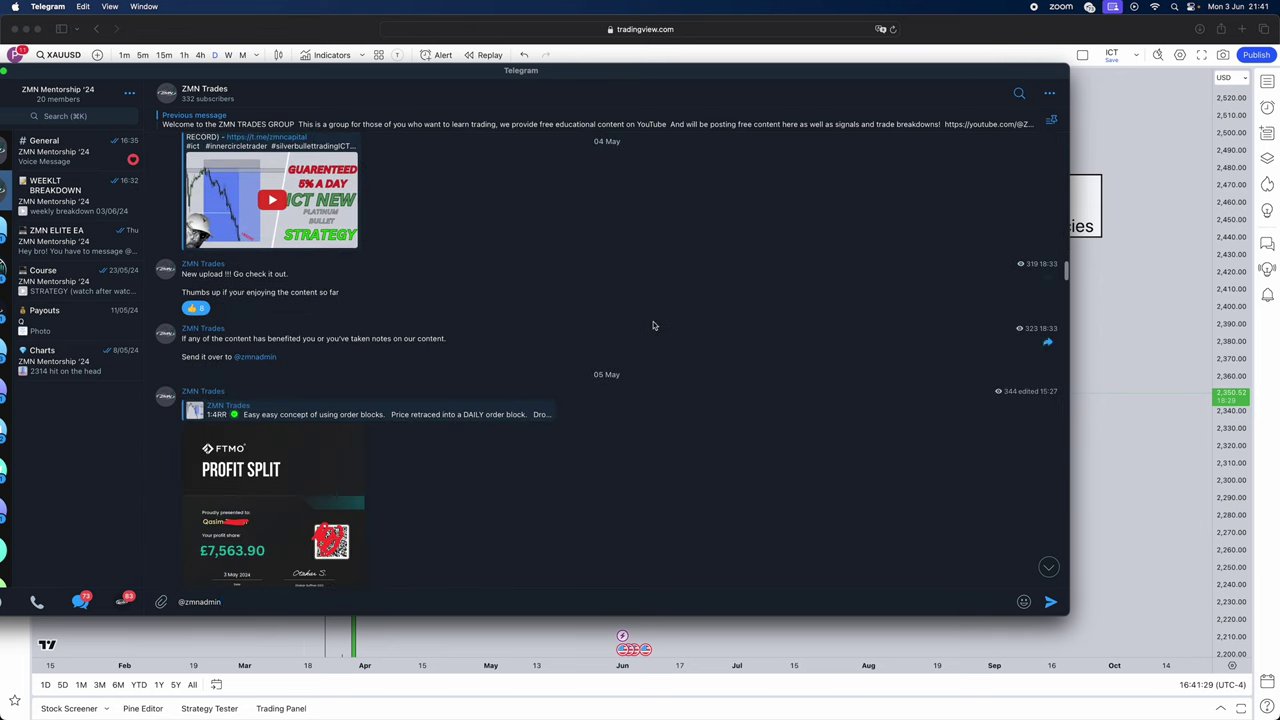
{"action": "scroll", "coordinate": [653, 325], "scroll_direction": "down", "scroll_amount": 5}
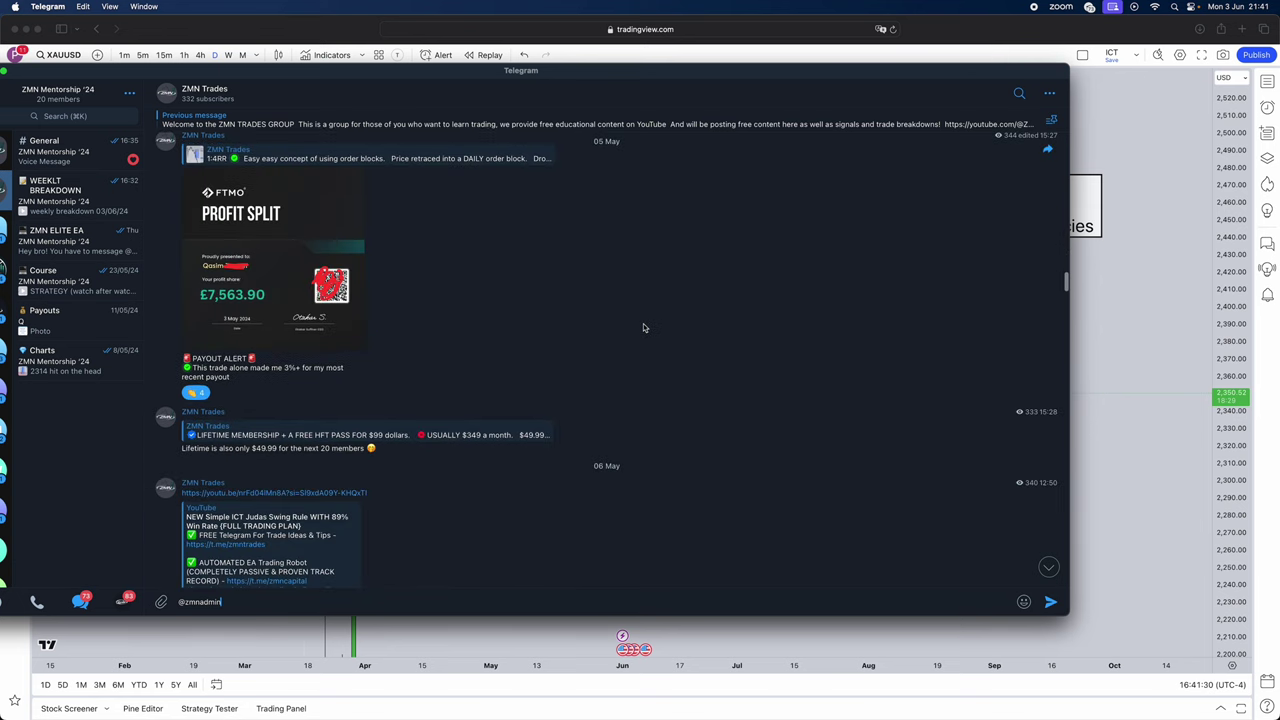
Jump to the channel's latest messages, then hide Telegram.
{"action": "left_click", "coordinate": [1046, 567]}
{"action": "scroll", "coordinate": [390, 404], "scroll_direction": "up", "scroll_amount": 5}
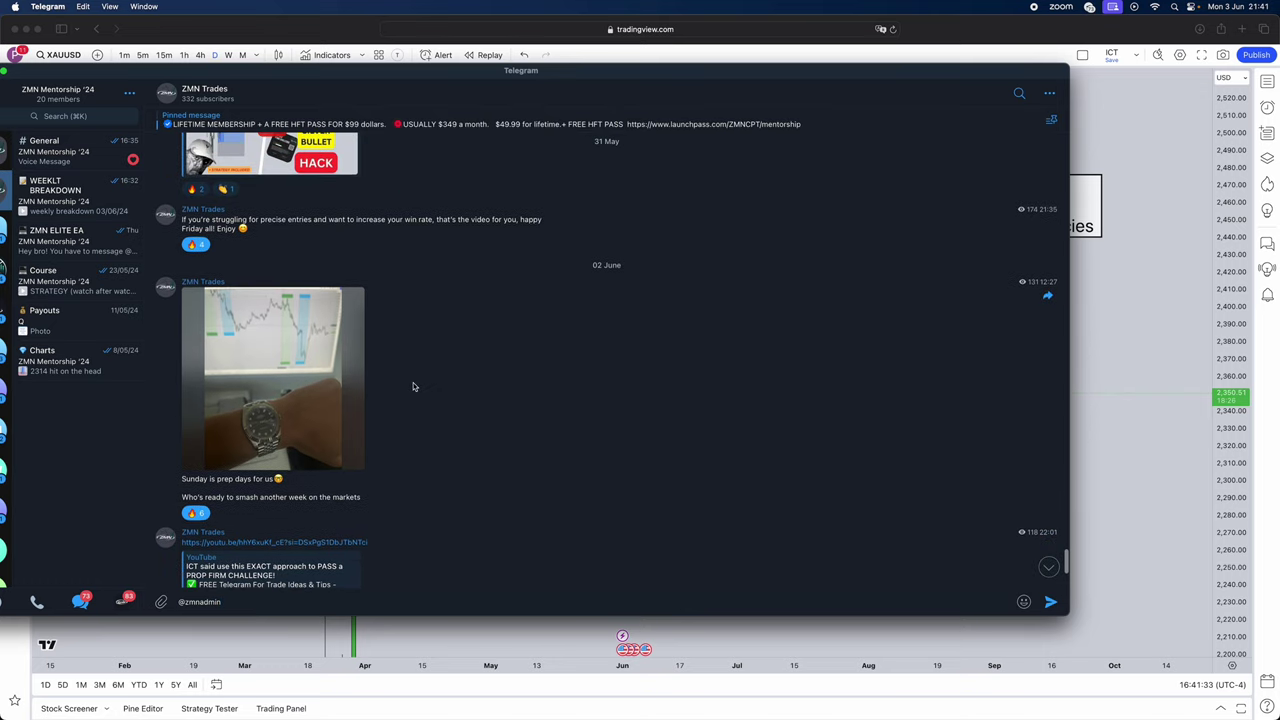
{"action": "scroll", "coordinate": [413, 386], "scroll_direction": "up", "scroll_amount": 2}
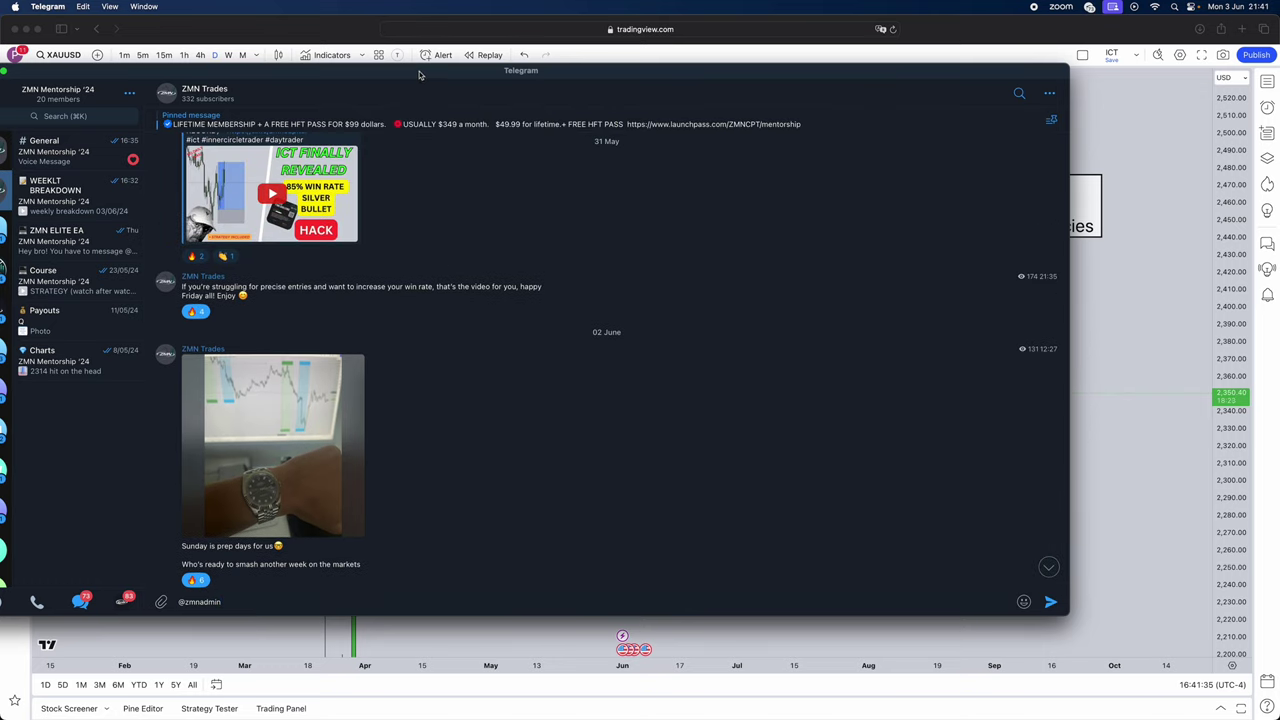
{"action": "key", "text": "super+m"}
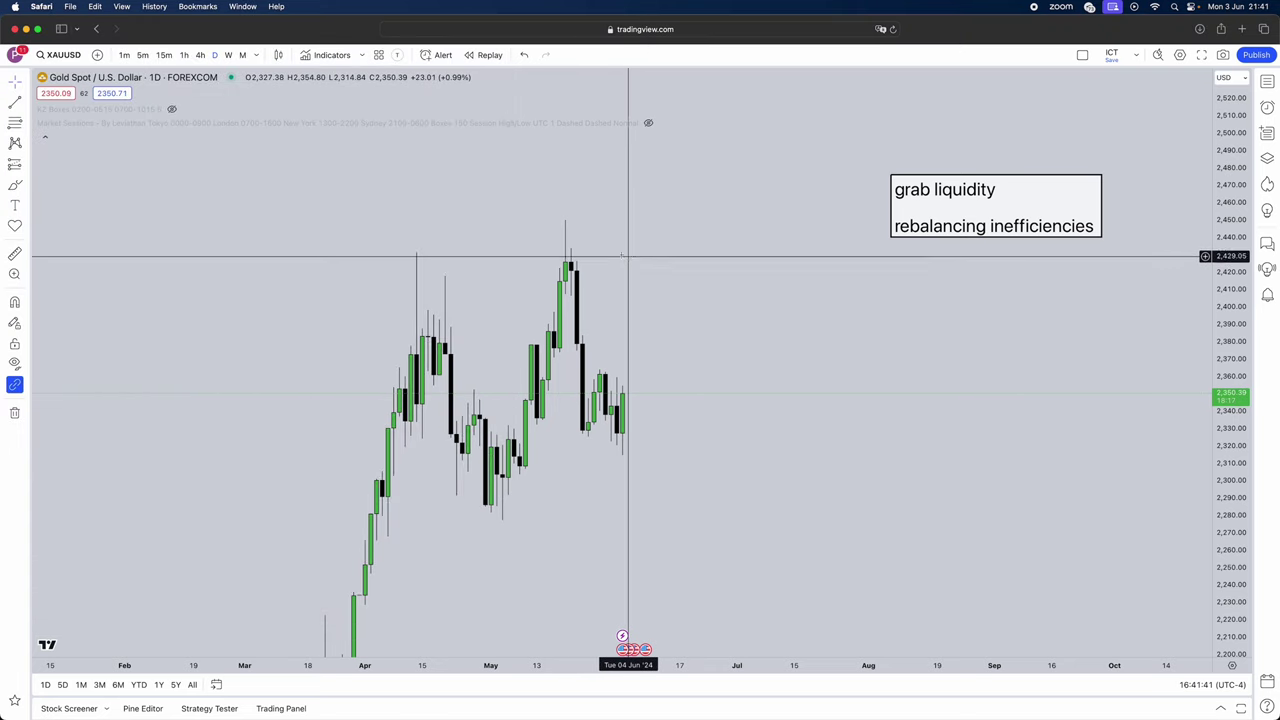
Switch the gold chart to weekly (1W) candles and pan and rescale the view.
{"action": "left_click", "coordinate": [229, 55]}
{"action": "left_click_drag", "start_coordinate": [400, 237], "coordinate": [389, 229]}
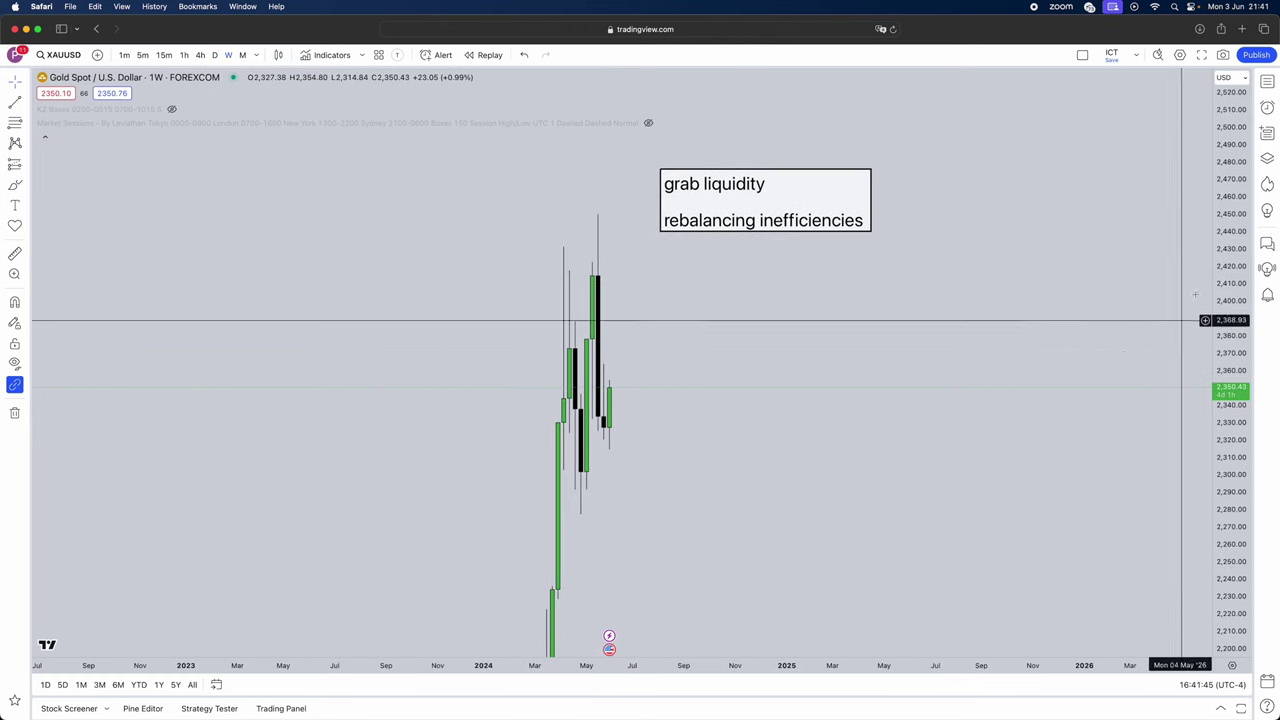
{"action": "left_click_drag", "start_coordinate": [1235, 170], "coordinate": [553, 262]}
{"action": "scroll", "coordinate": [553, 262], "scroll_direction": "right", "scroll_amount": 5}
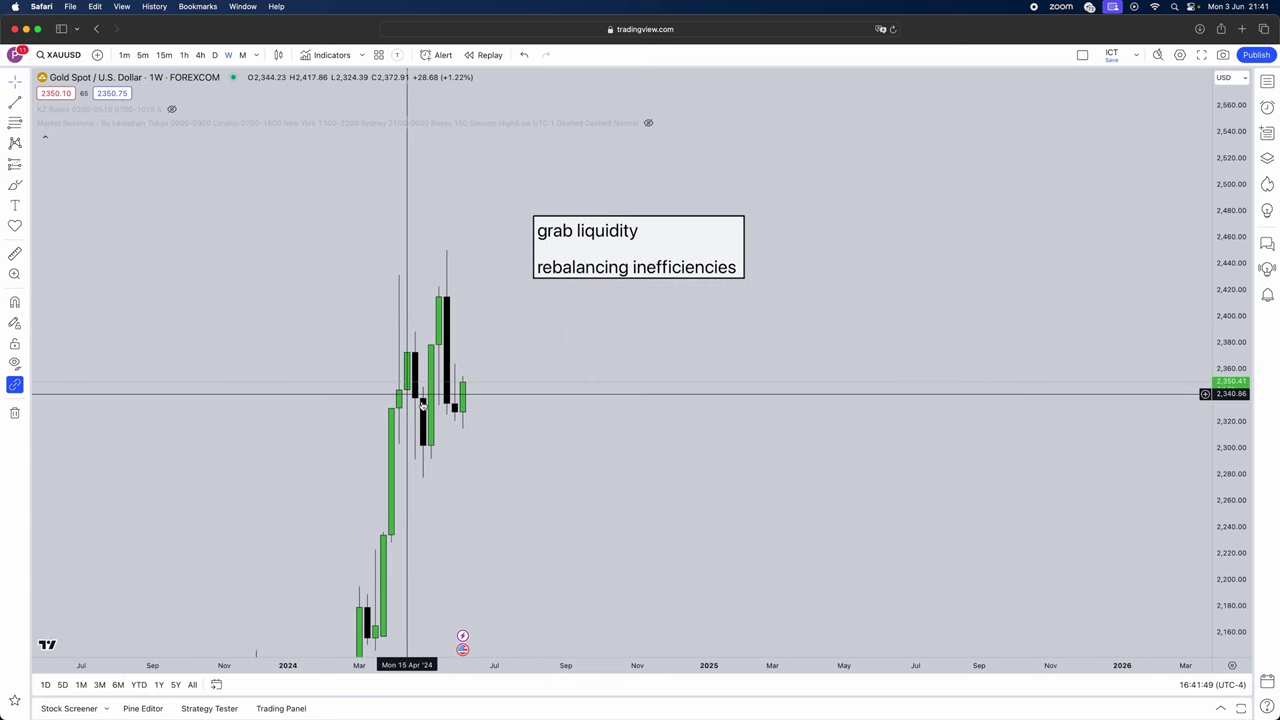
{"action": "scroll", "coordinate": [480, 380], "scroll_direction": "left", "scroll_amount": 1}
{"action": "scroll", "coordinate": [511, 384], "scroll_direction": "right", "scroll_amount": 5}
{"action": "scroll", "coordinate": [680, 386], "scroll_direction": "left", "scroll_amount": 5}
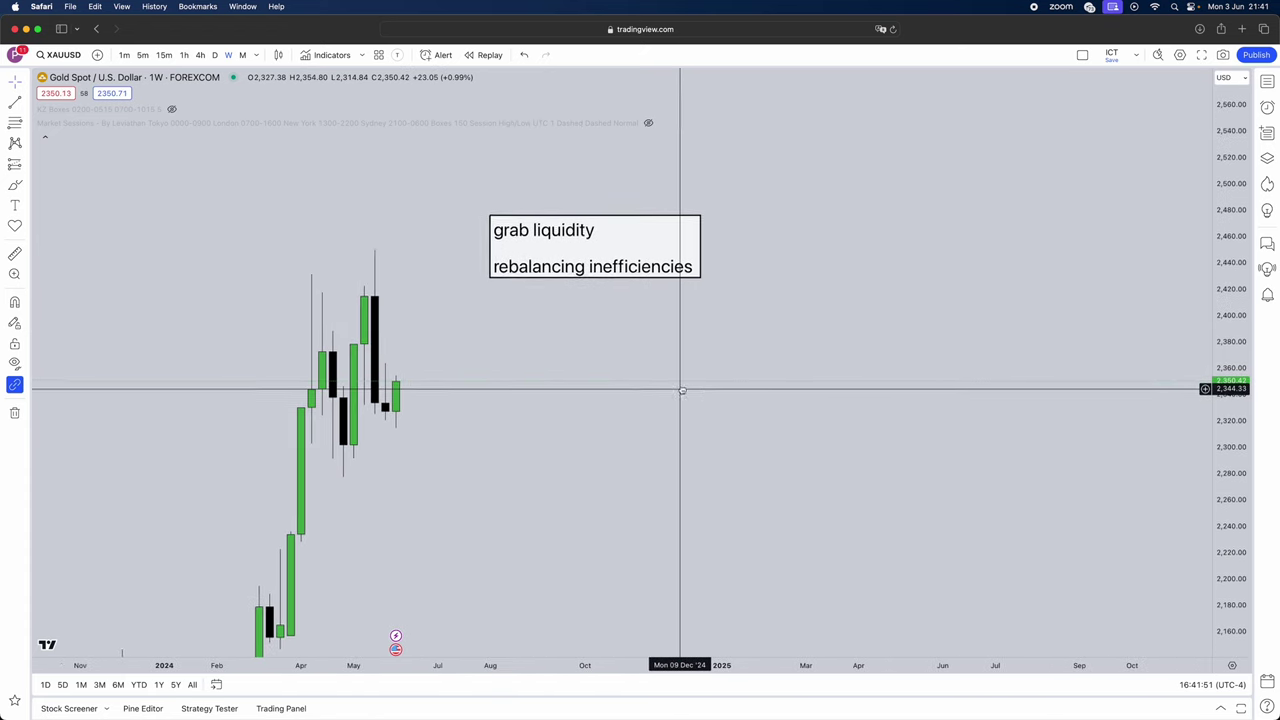
{"action": "scroll", "coordinate": [717, 380], "scroll_direction": "up", "scroll_amount": 2}
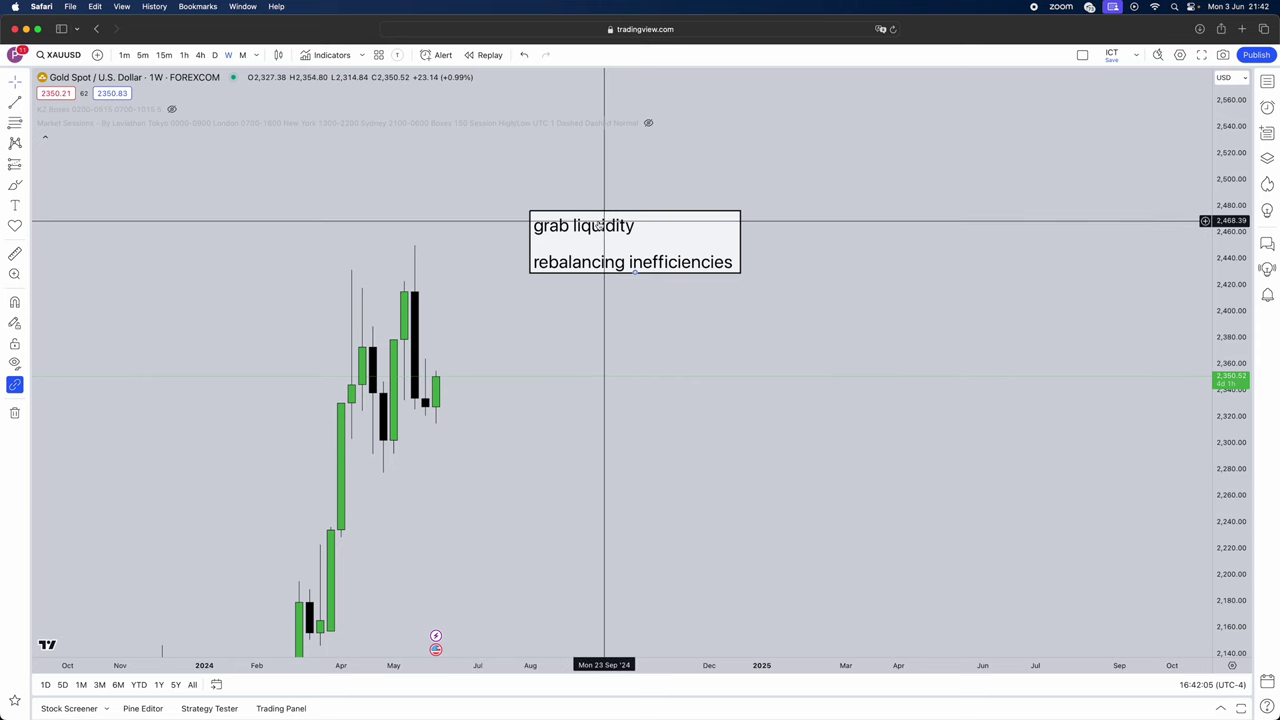
Draw horizontal rays at 2,314.83, the 2,277.53 April low and the 2,450.17 high.
{"action": "left_click", "coordinate": [26, 102]}
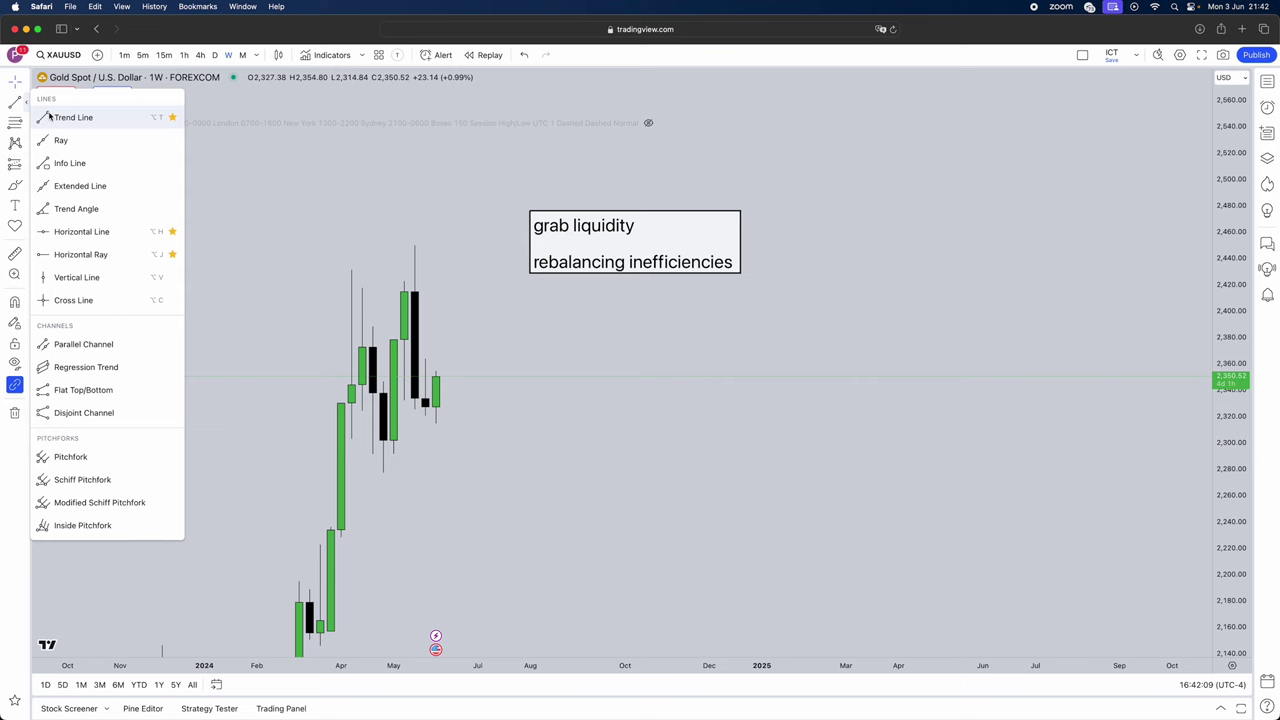
{"action": "left_click", "coordinate": [60, 254]}
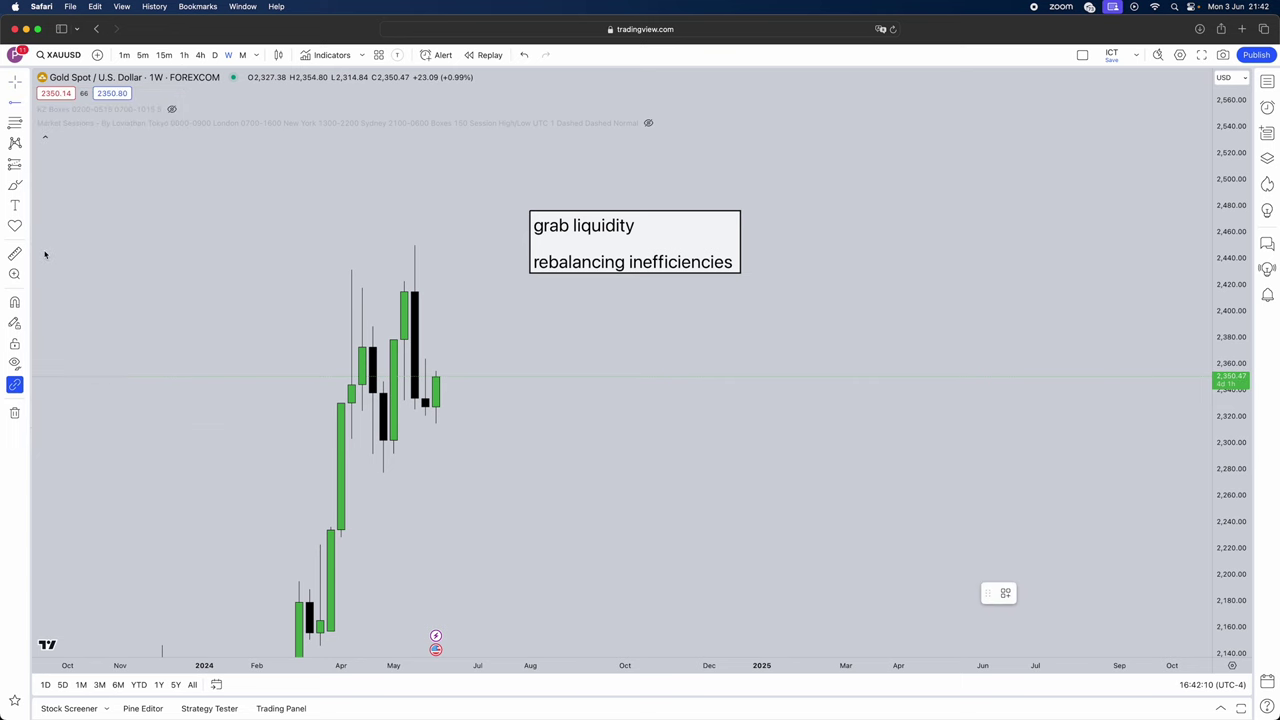
{"action": "left_click", "coordinate": [415, 424]}
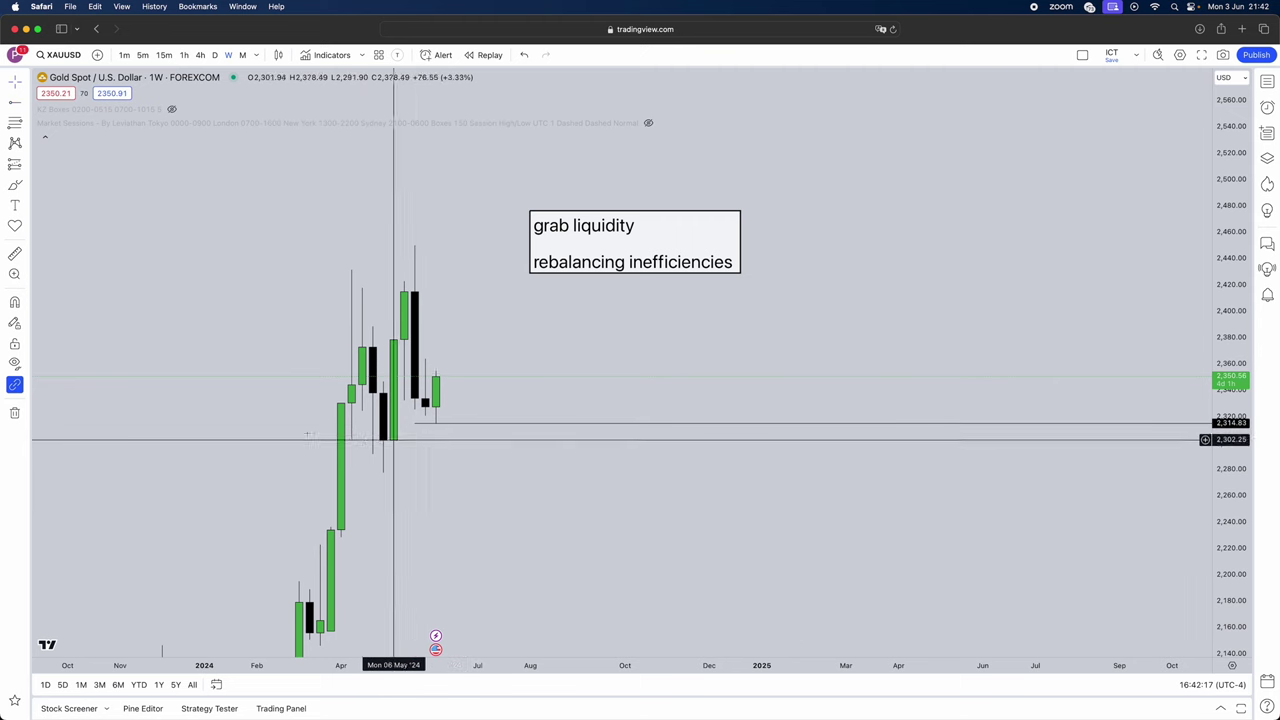
{"action": "left_click", "coordinate": [21, 108]}
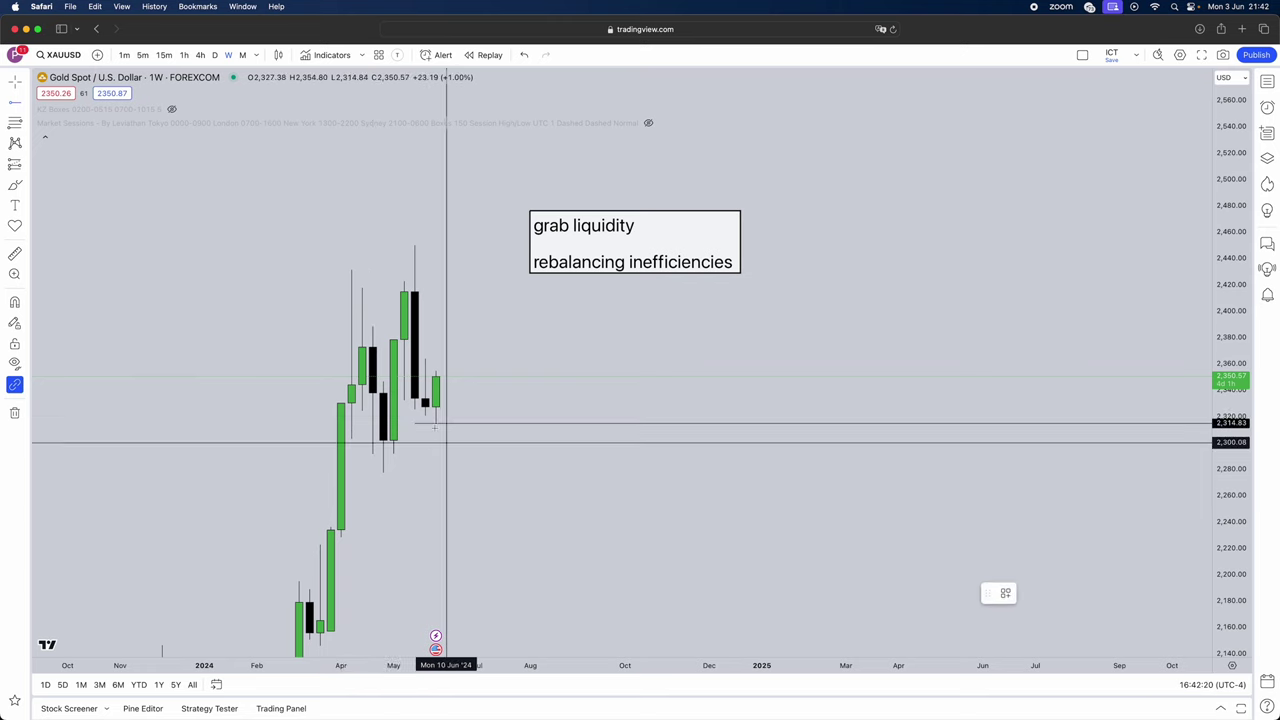
{"action": "left_click", "coordinate": [373, 472]}
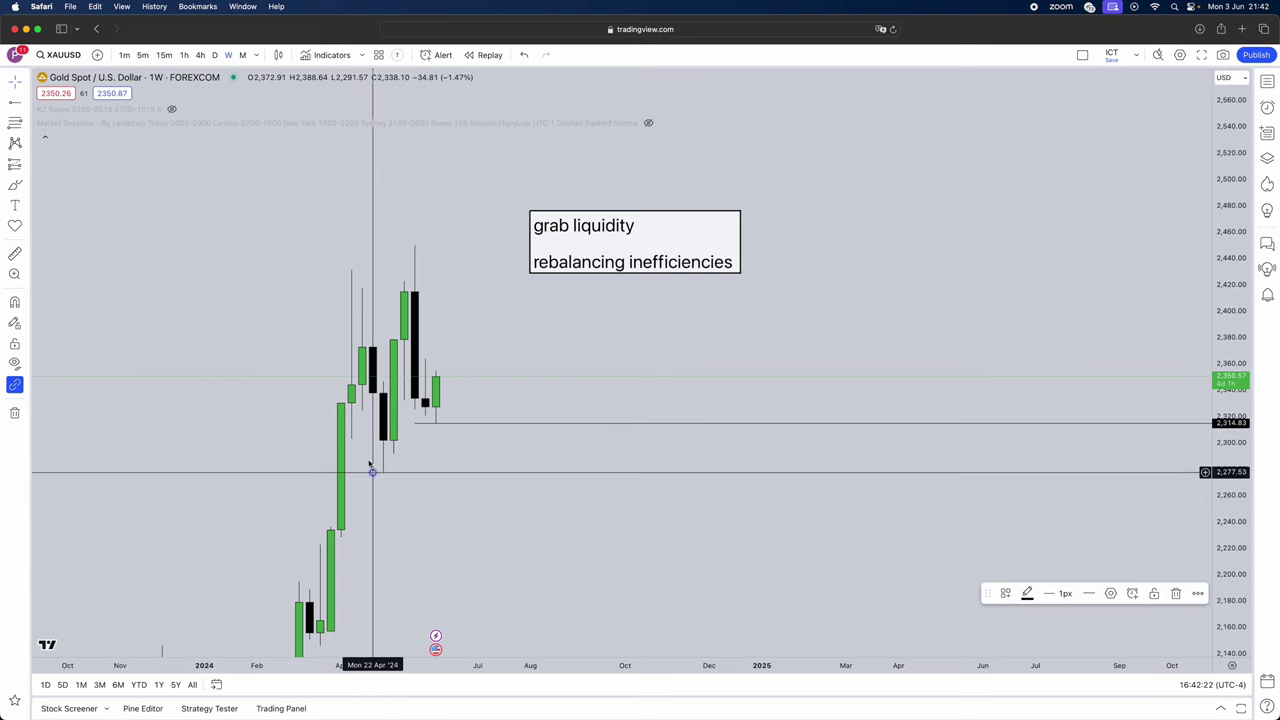
{"action": "left_click", "coordinate": [21, 107]}
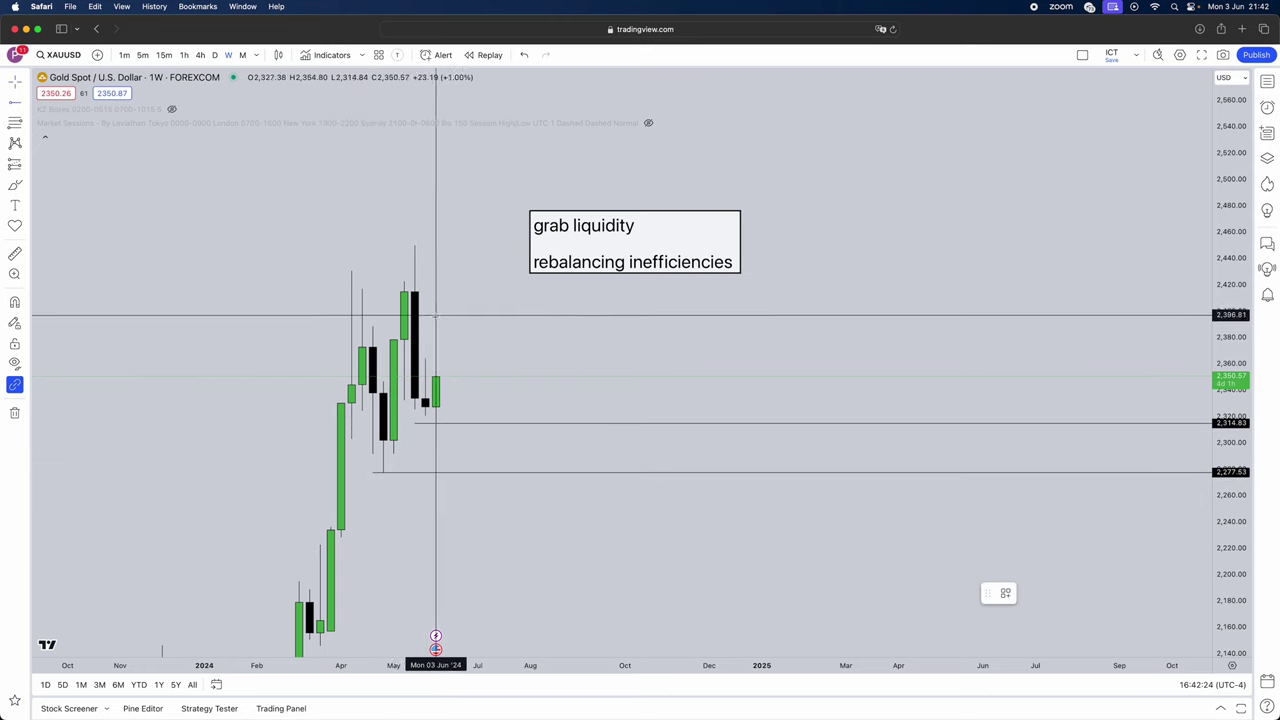
{"action": "left_click", "coordinate": [414, 244]}
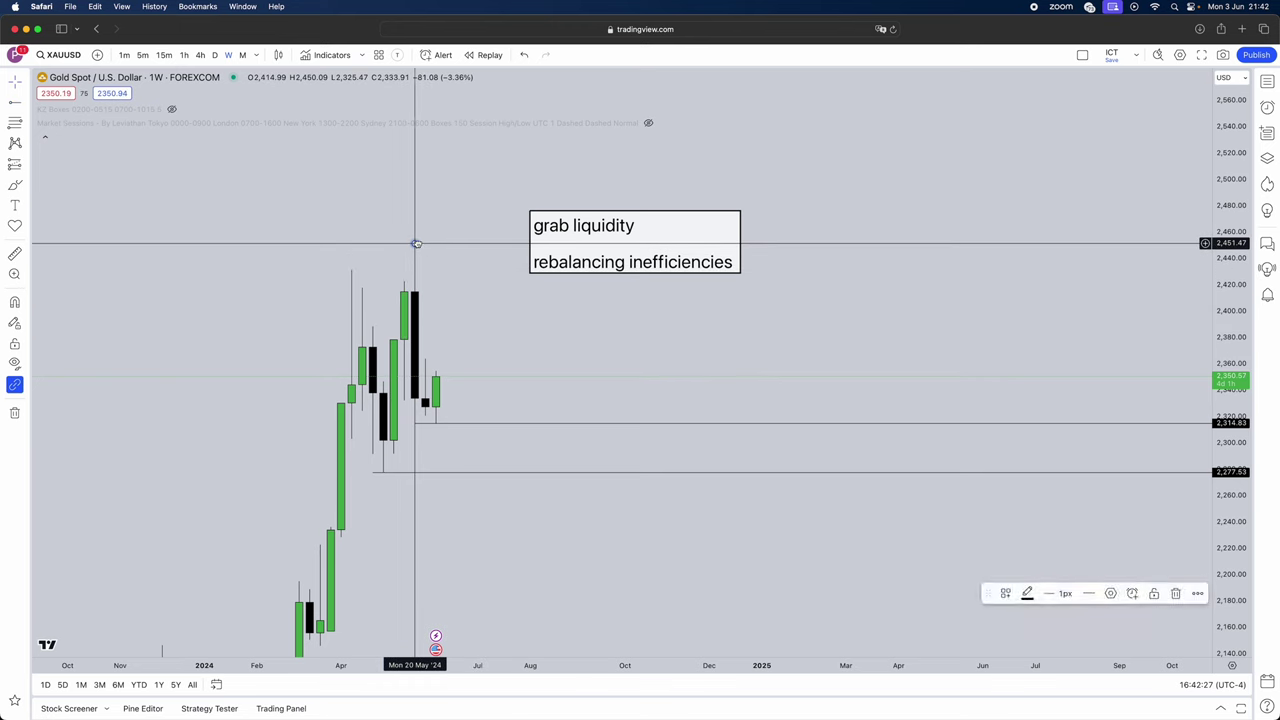
{"action": "key", "text": "Escape"}
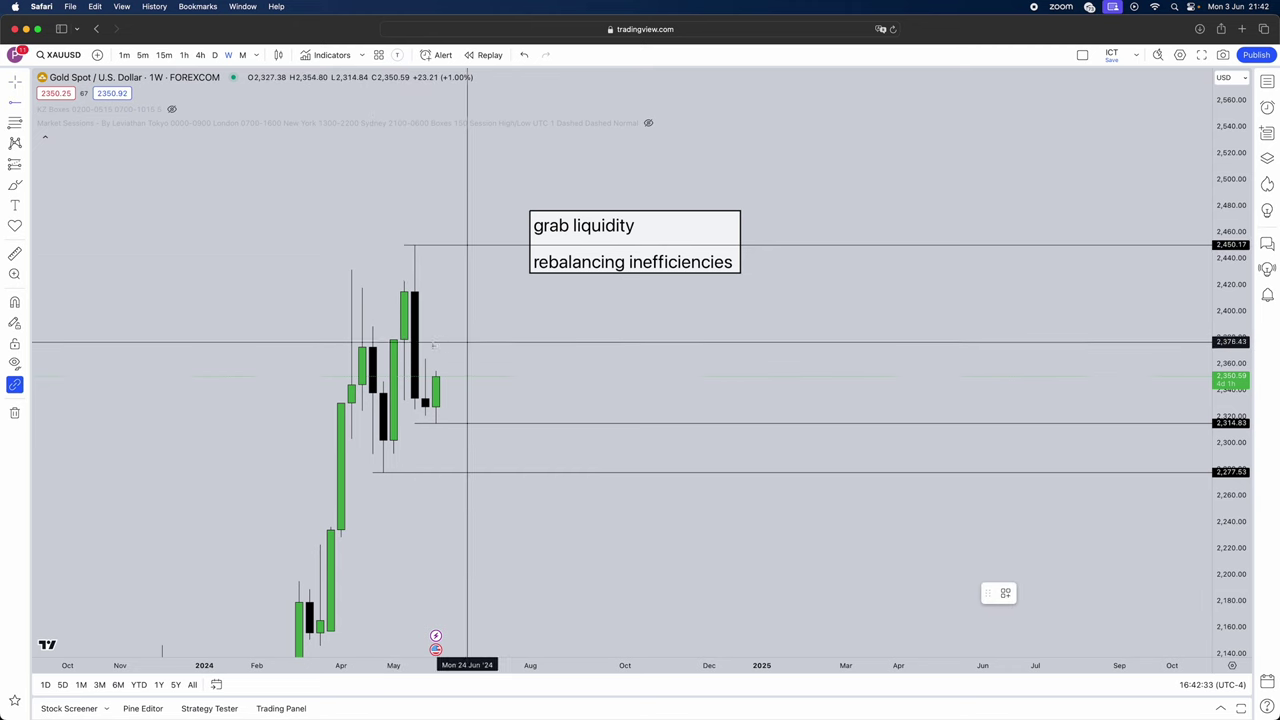
{"action": "key", "text": "Escape"}
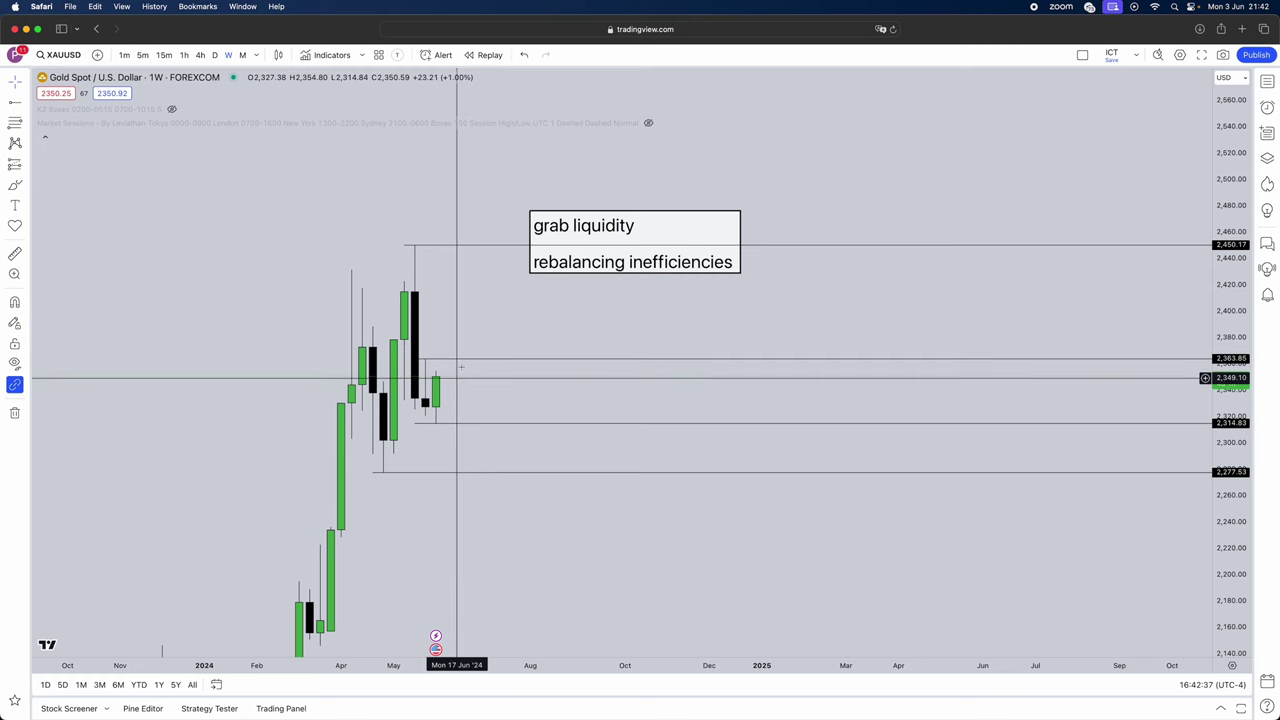
Move the stray 2,363.85 line down onto the April low at 2,277.53.
{"action": "left_click_drag", "start_coordinate": [466, 359], "coordinate": [373, 462]}
{"action": "scroll", "coordinate": [390, 420], "scroll_direction": "down", "scroll_amount": 2}
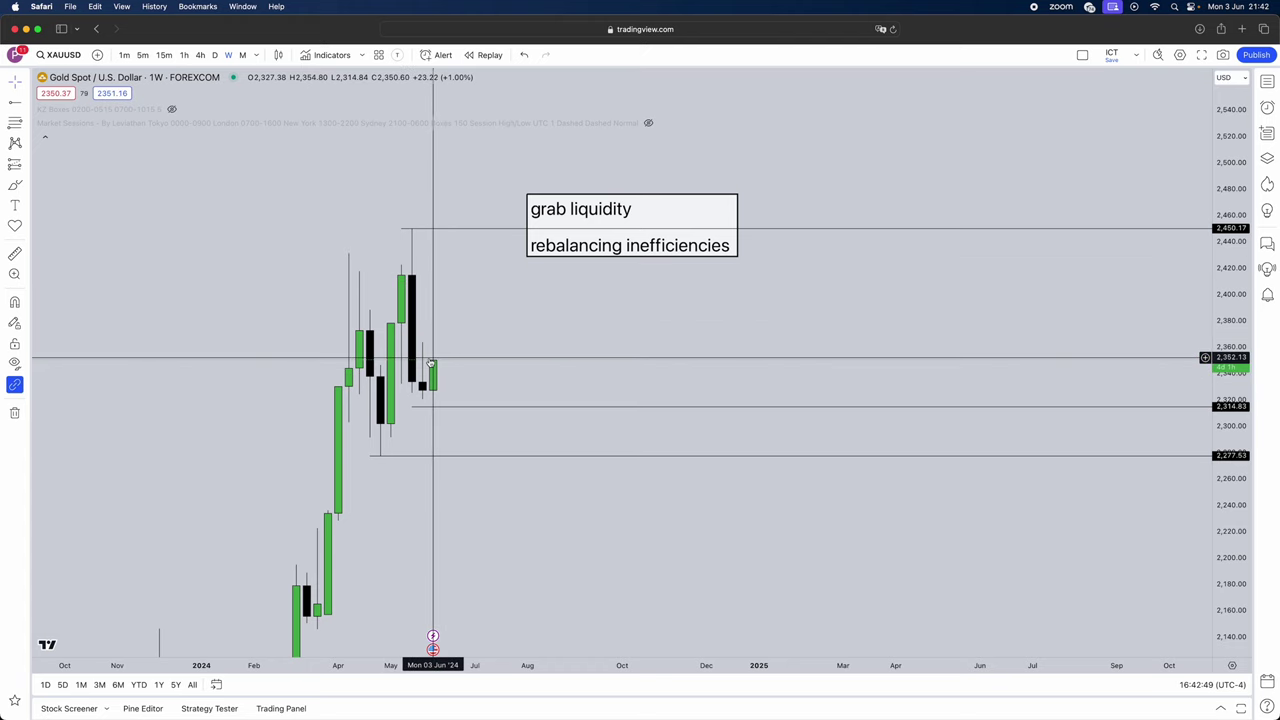
{"action": "scroll", "coordinate": [429, 451], "scroll_direction": "down", "scroll_amount": 2}
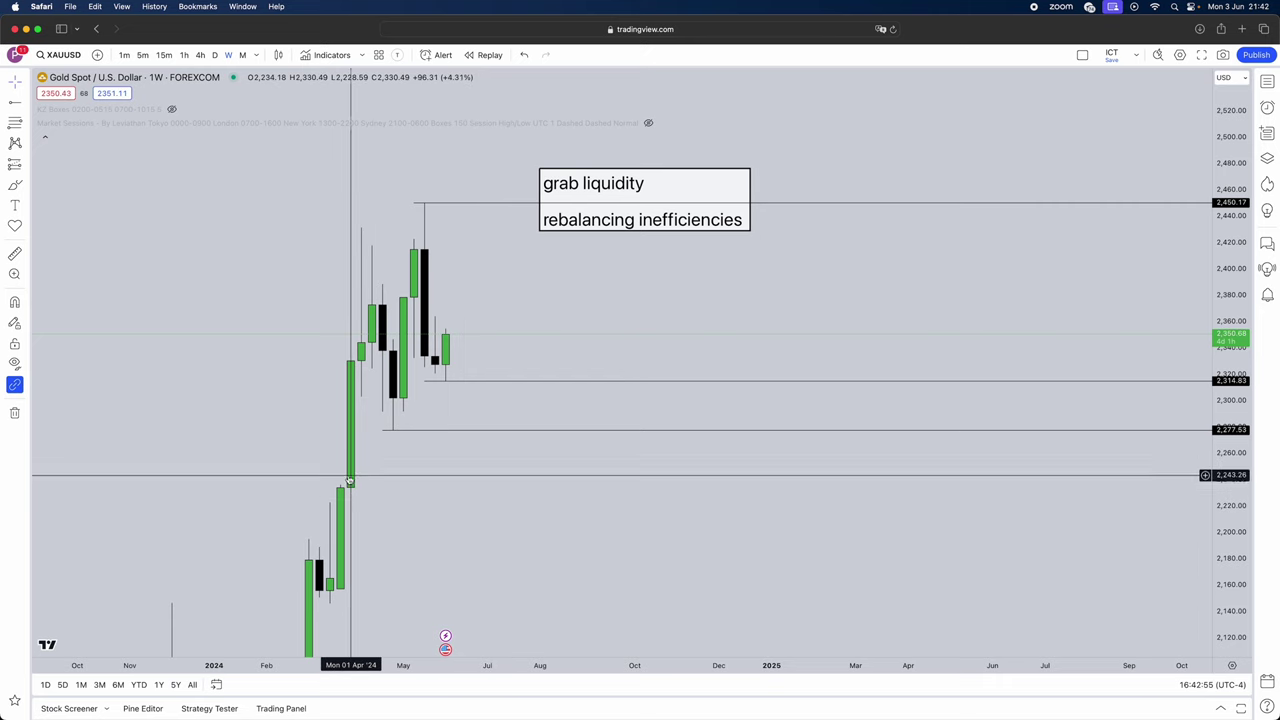
{"action": "left_click", "coordinate": [394, 431]}
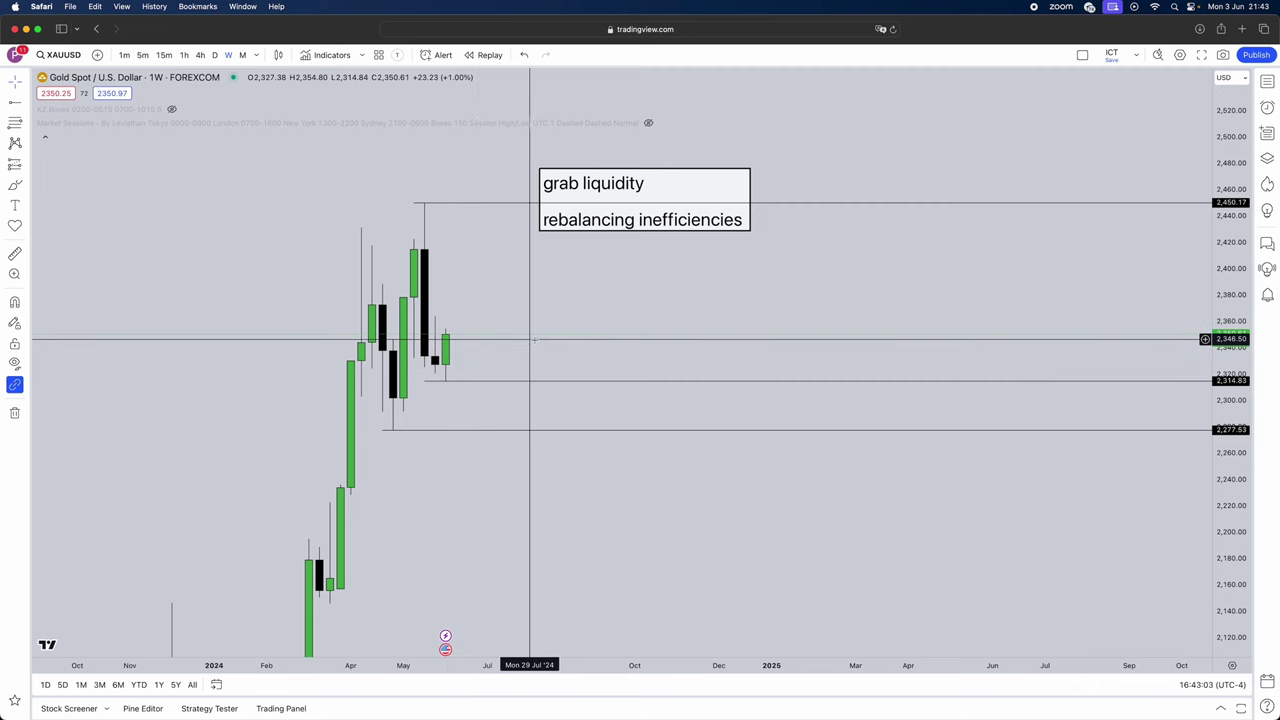
Return to daily candles, rescale prices, and shift the liquidity note further left.
{"action": "left_click", "coordinate": [214, 55]}
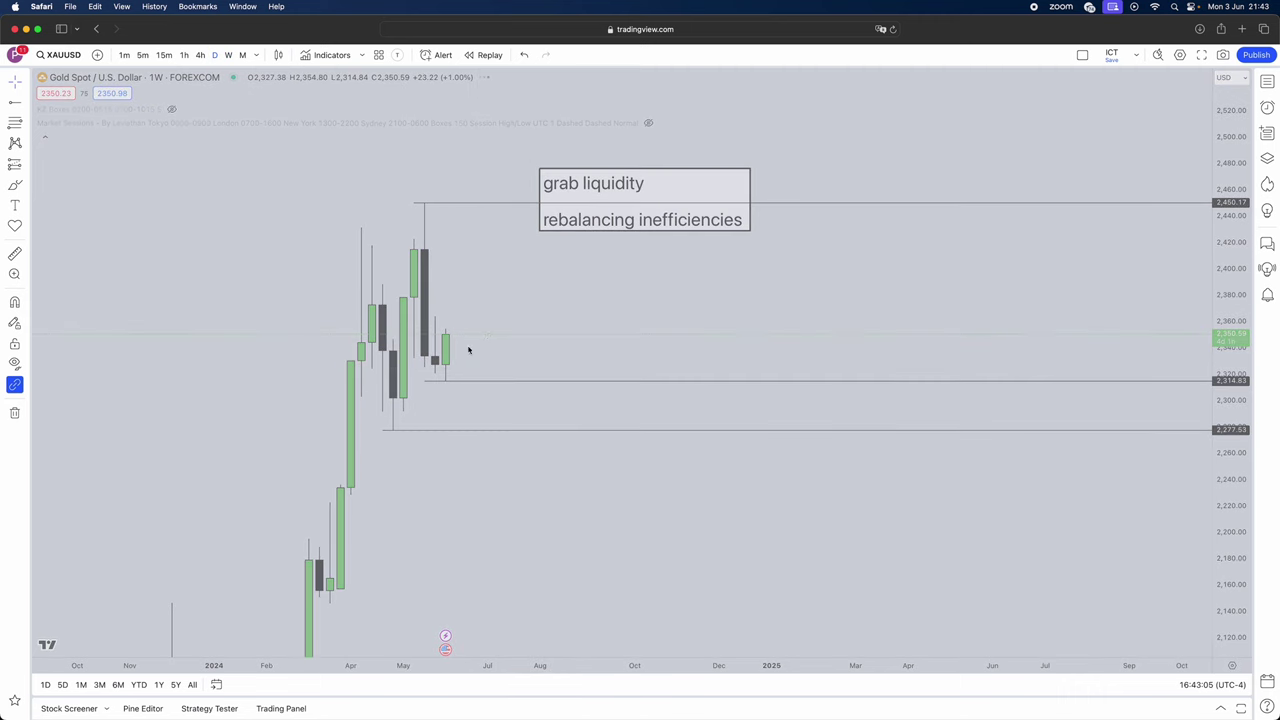
{"action": "scroll", "coordinate": [520, 300], "scroll_direction": "right", "scroll_amount": 3}
{"action": "scroll", "coordinate": [427, 300], "scroll_direction": "right", "scroll_amount": 1}
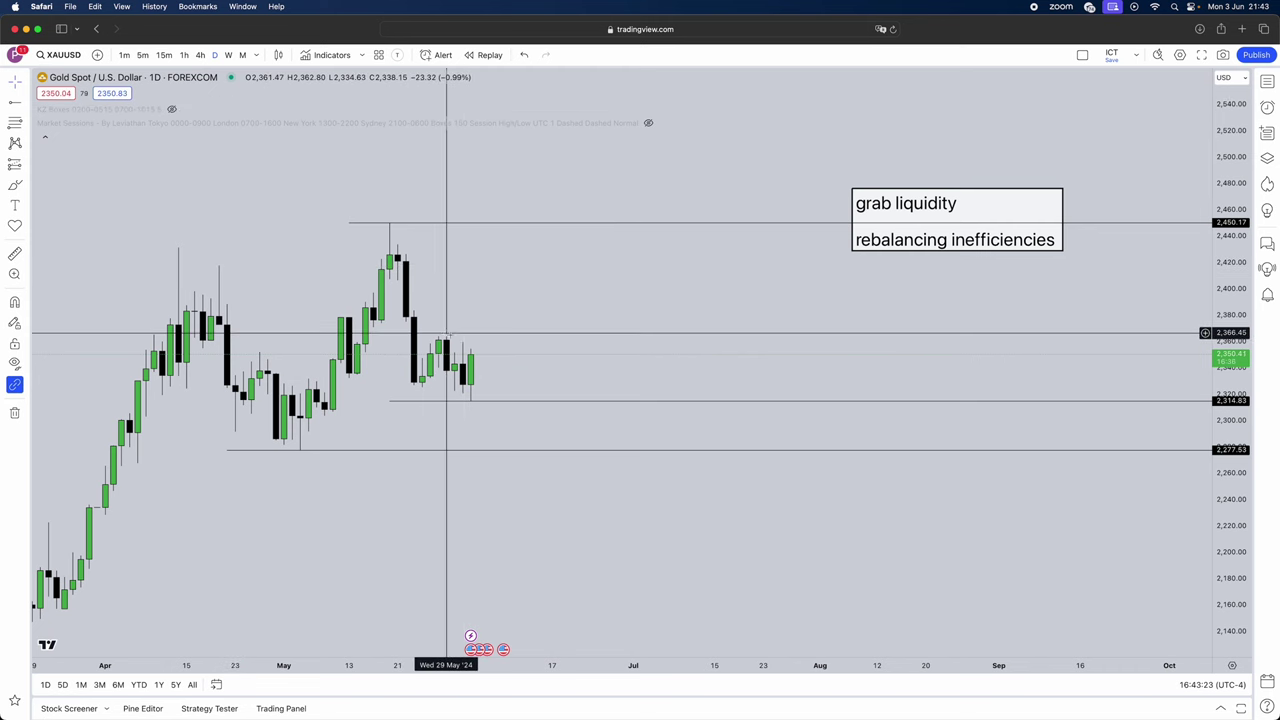
{"action": "left_click", "coordinate": [648, 122]}
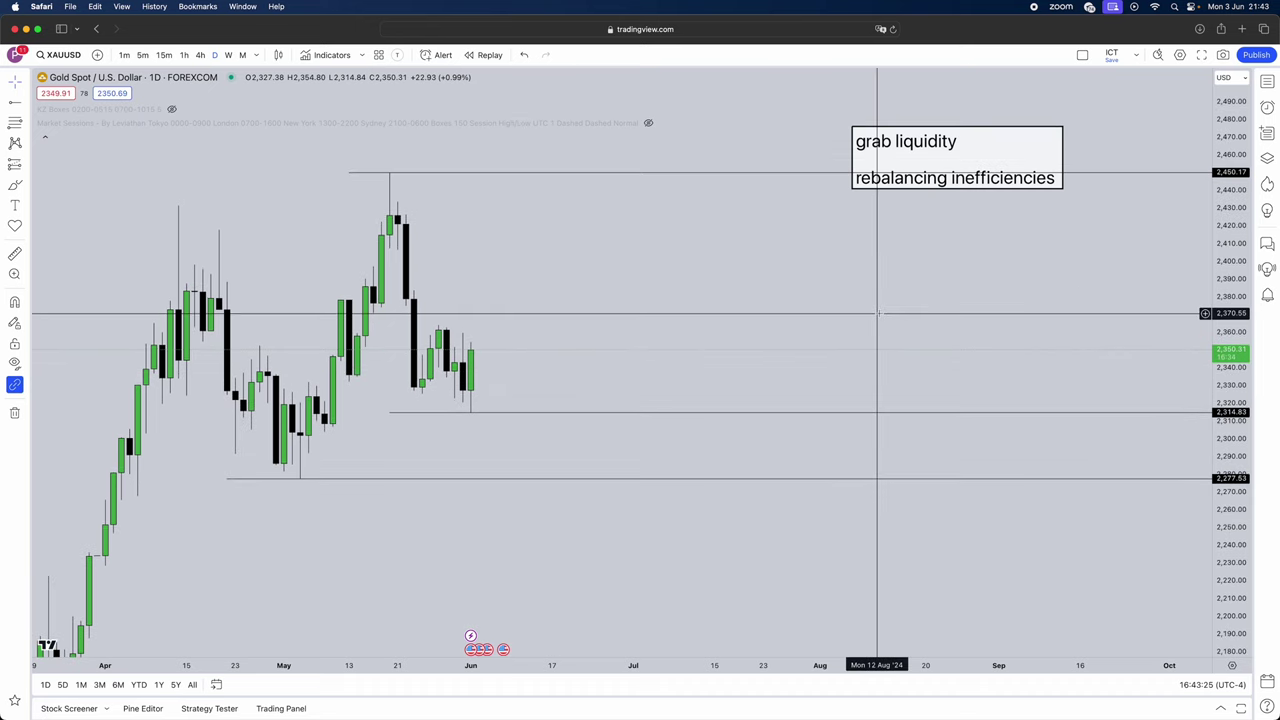
{"action": "left_click_drag", "start_coordinate": [943, 171], "coordinate": [805, 183]}
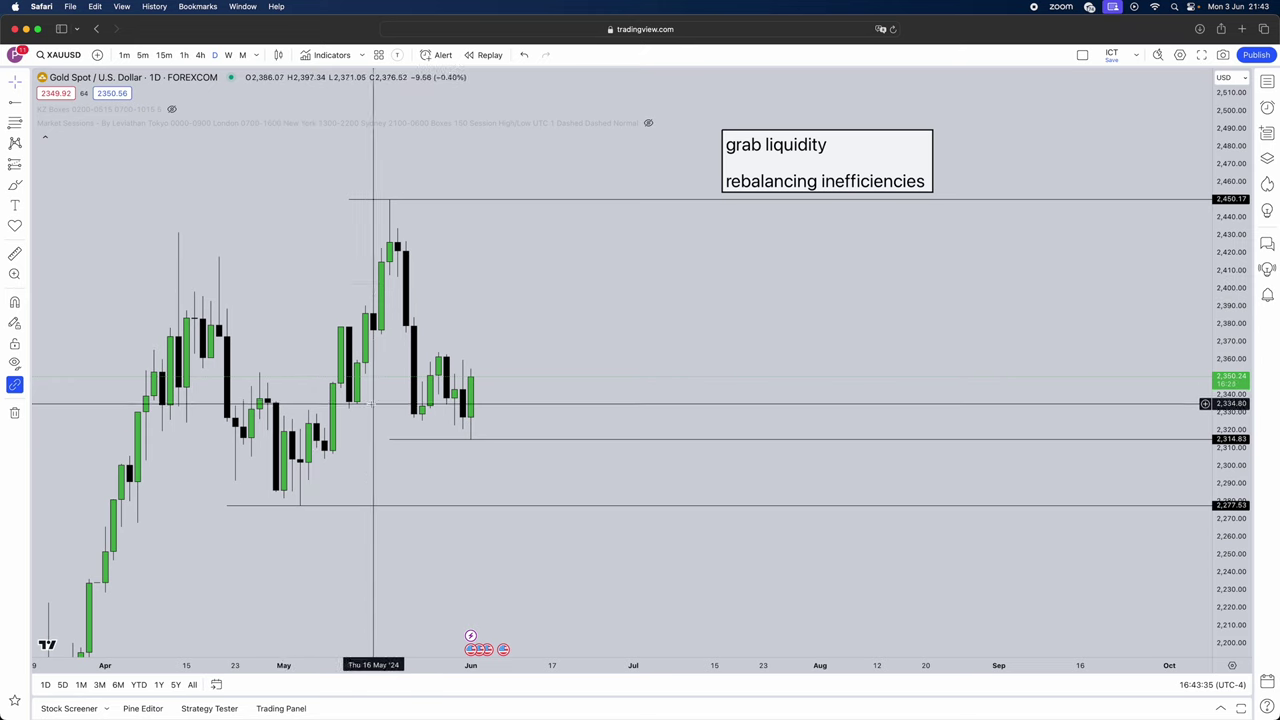
Draw a rectangle over the 2,365–2,375 imbalance zone, then go back to weekly candles.
{"action": "left_click", "coordinate": [26, 166]}
{"action": "left_click", "coordinate": [26, 207]}
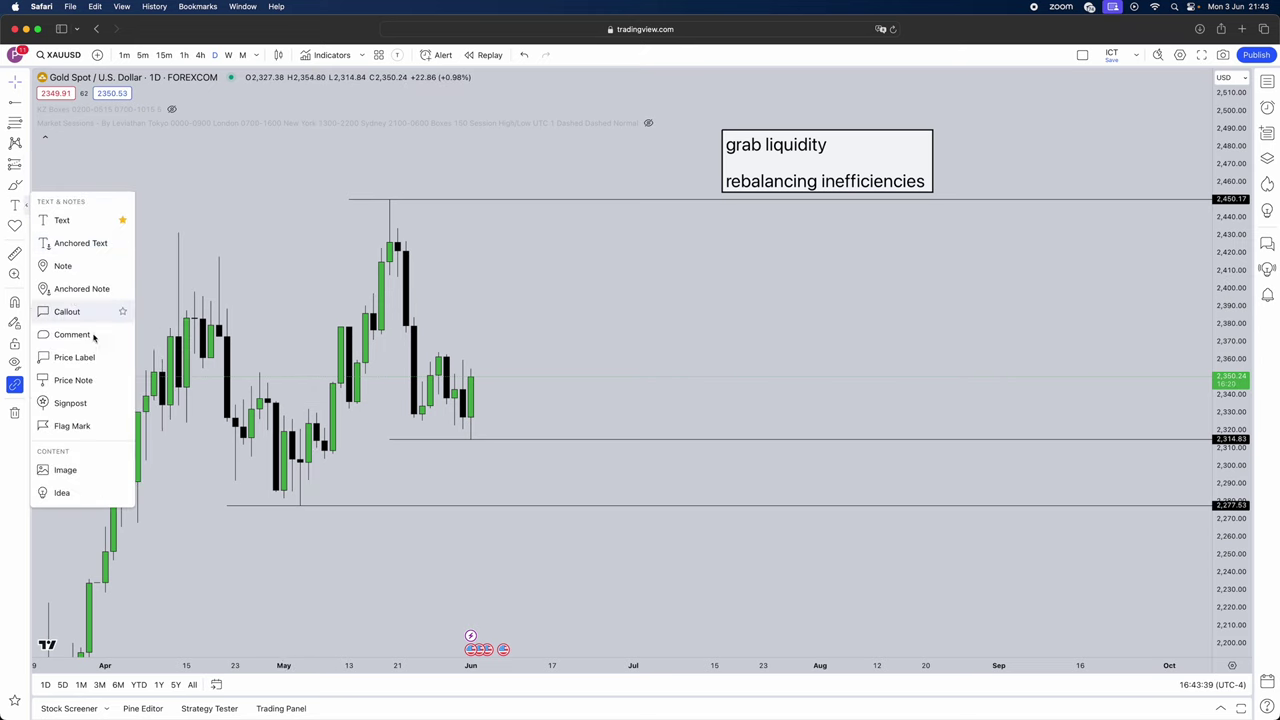
{"action": "left_click", "coordinate": [26, 188]}
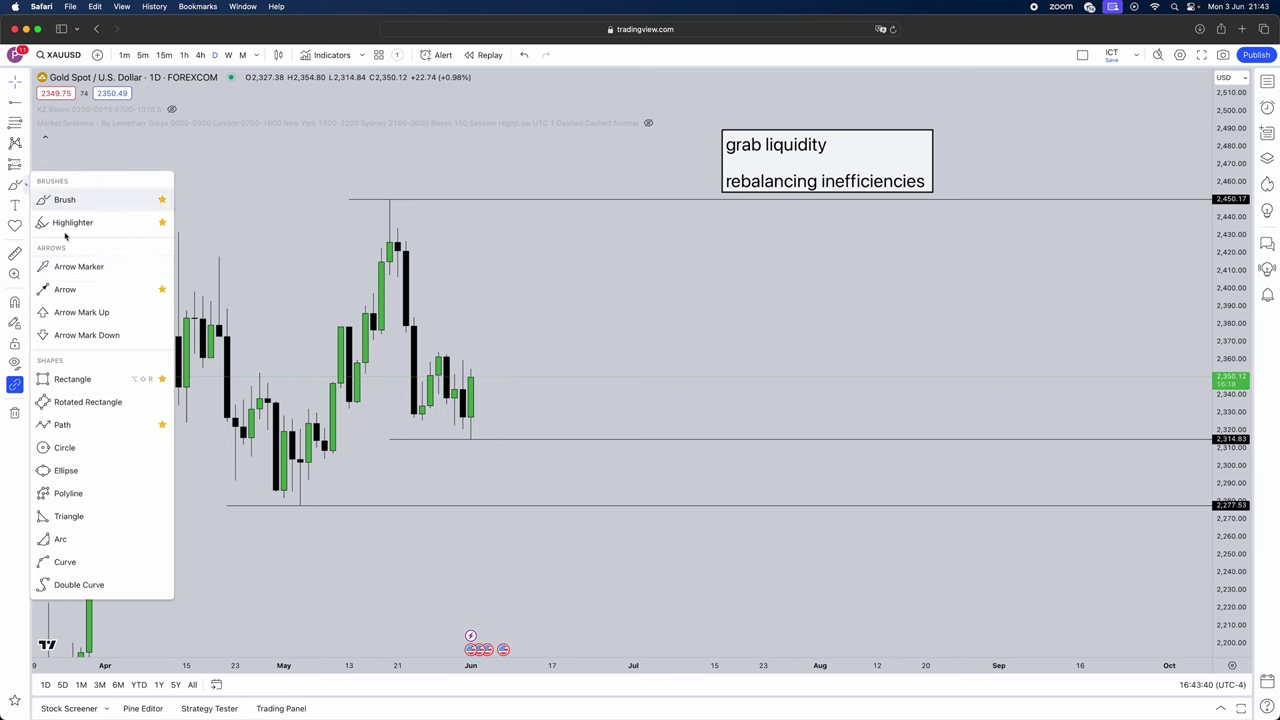
{"action": "left_click", "coordinate": [70, 376]}
{"action": "left_click_drag", "start_coordinate": [406, 332], "coordinate": [738, 355]}
{"action": "left_click", "coordinate": [650, 400]}
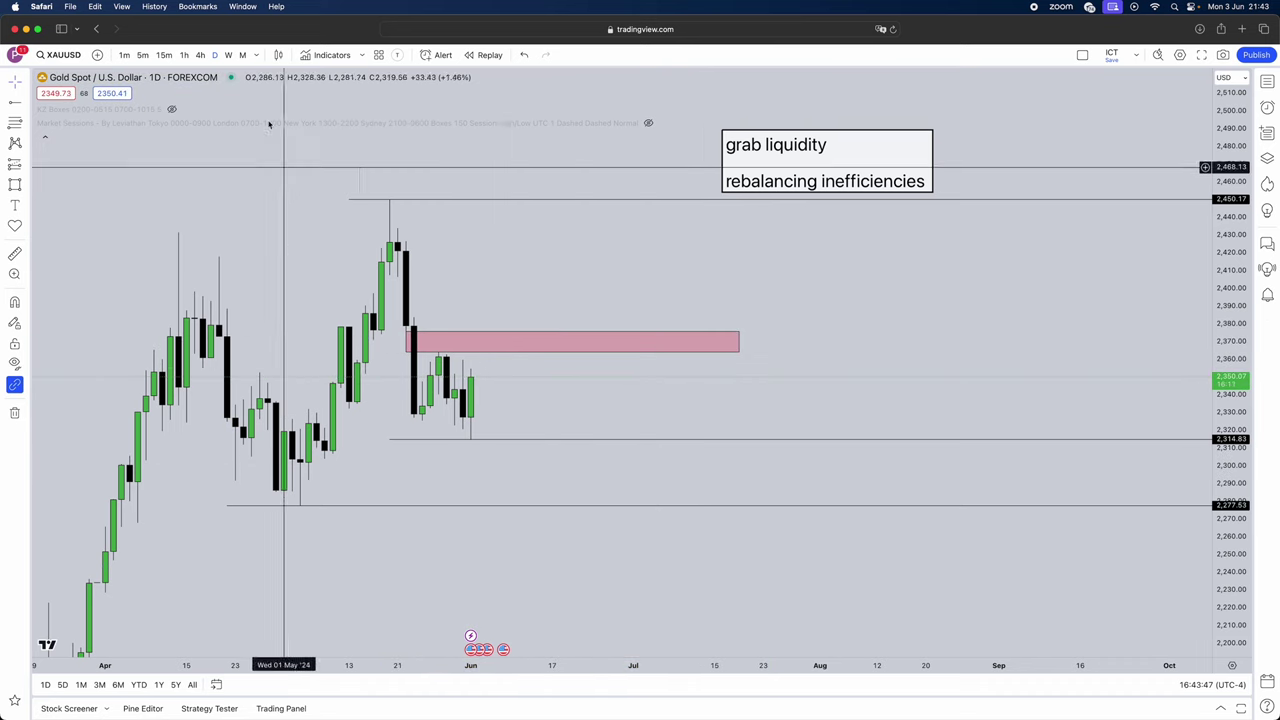
{"action": "left_click", "coordinate": [228, 55]}
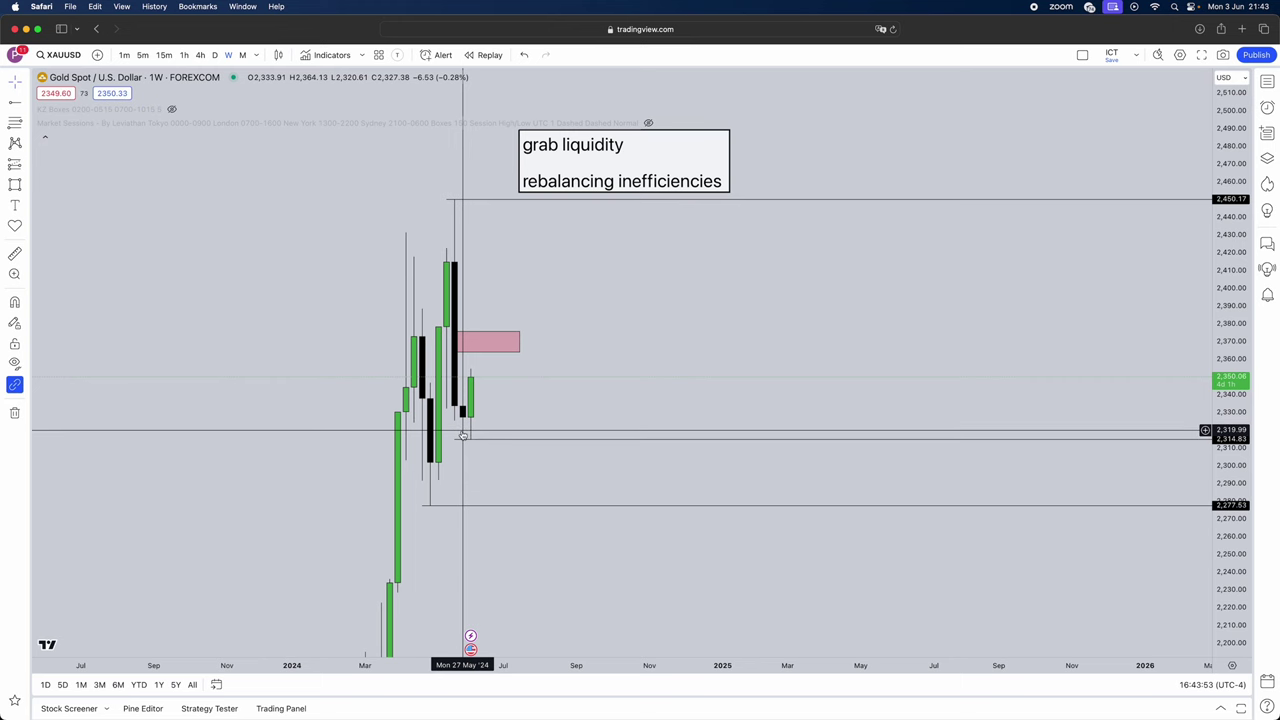
On the daily chart, extend the imbalance rectangle's left edge back to mid-May.
{"action": "left_click", "coordinate": [432, 503]}
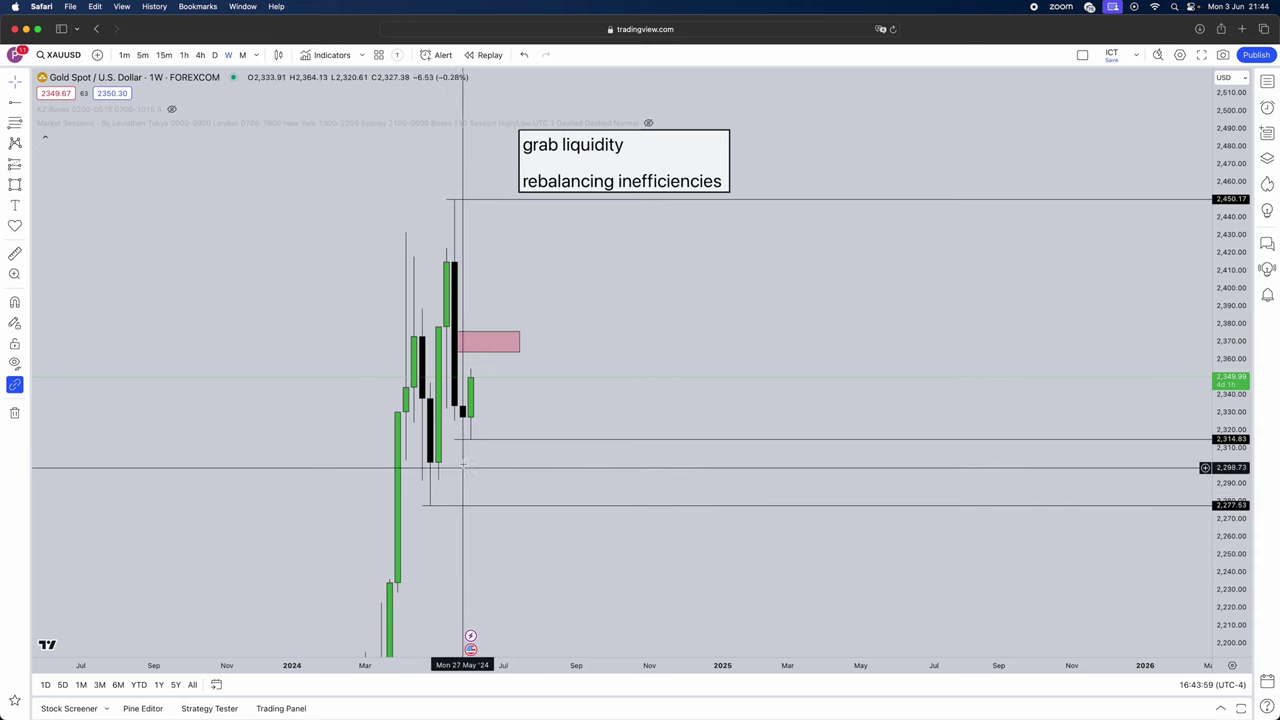
{"action": "left_click", "coordinate": [463, 439]}
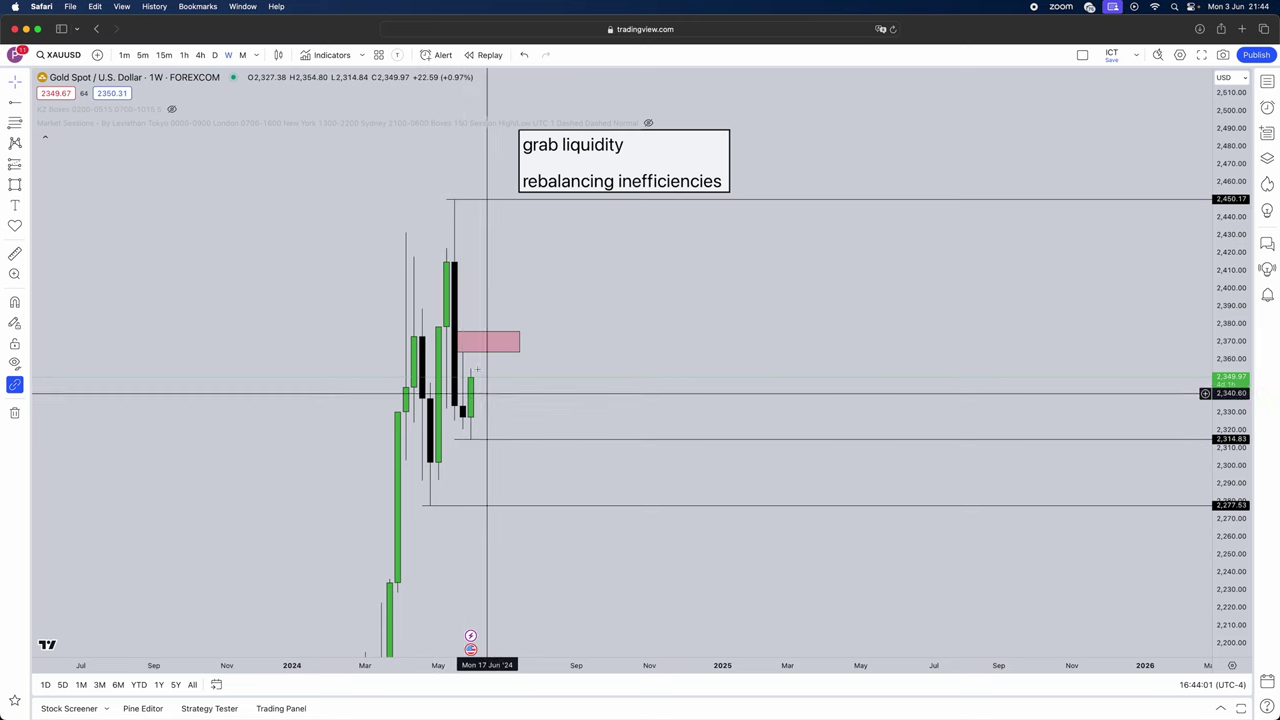
{"action": "left_click", "coordinate": [215, 55]}
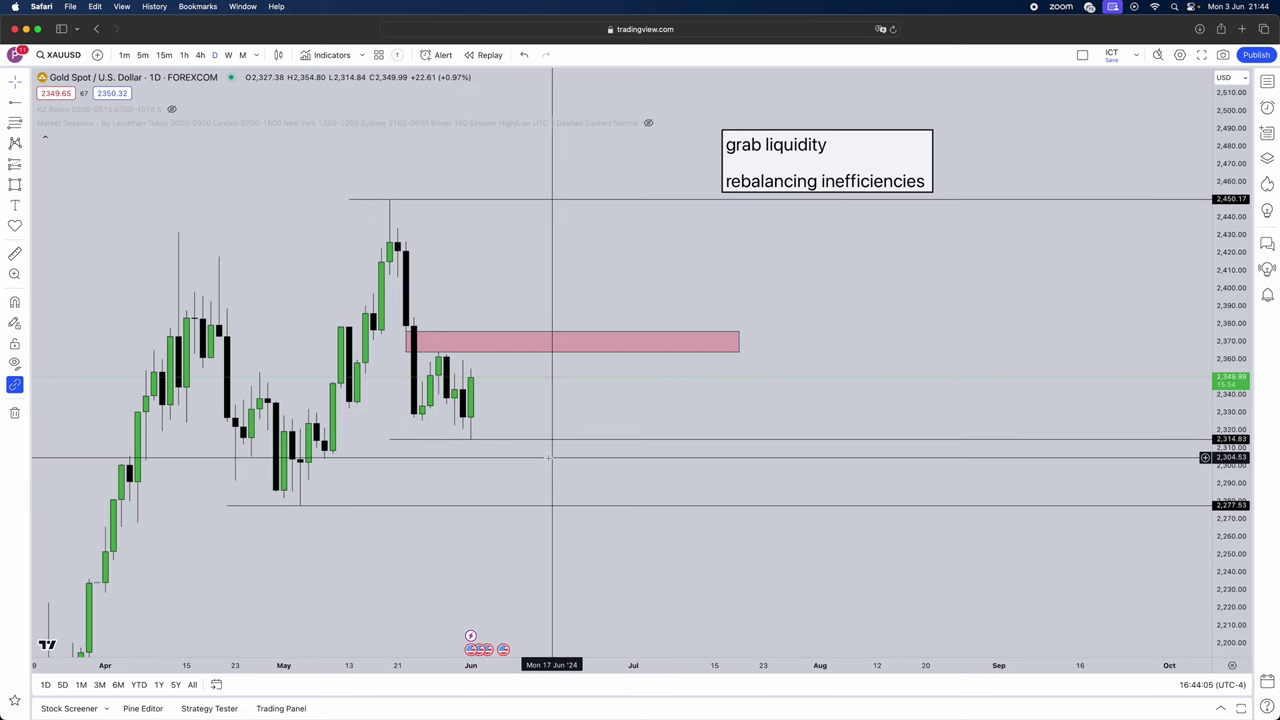
{"action": "left_click", "coordinate": [407, 341]}
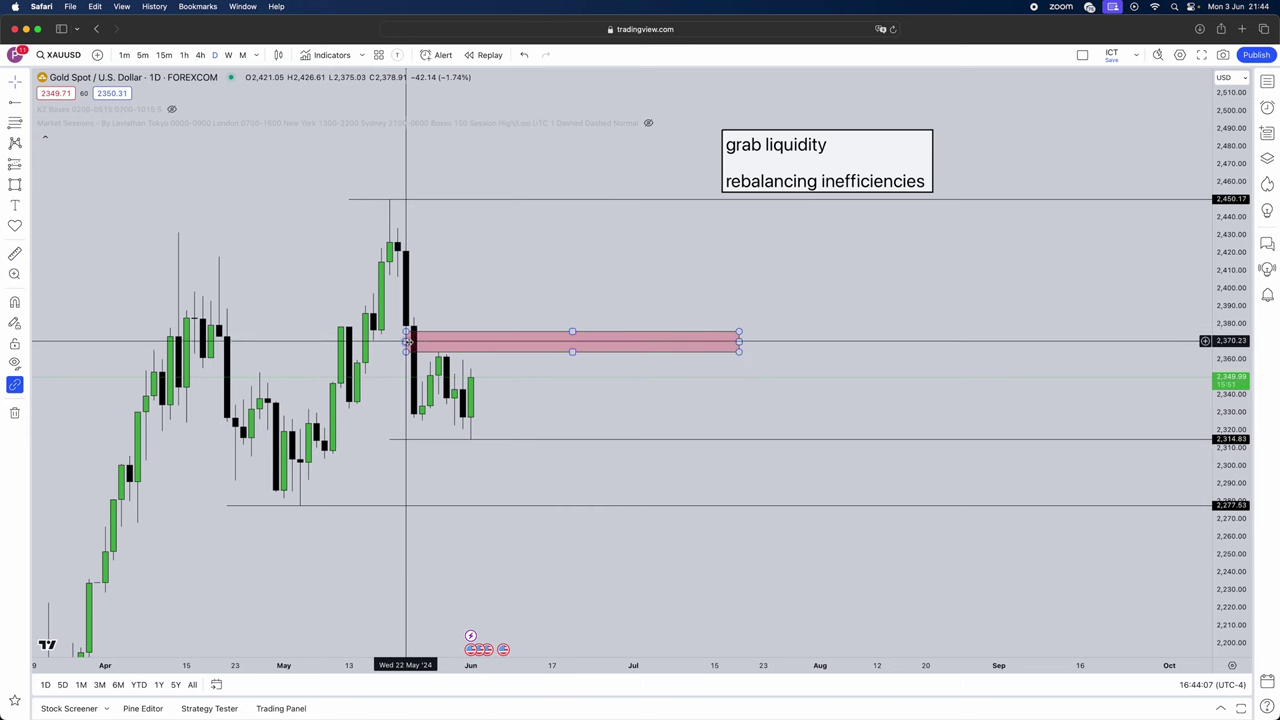
{"action": "left_click_drag", "start_coordinate": [407, 341], "coordinate": [374, 341]}
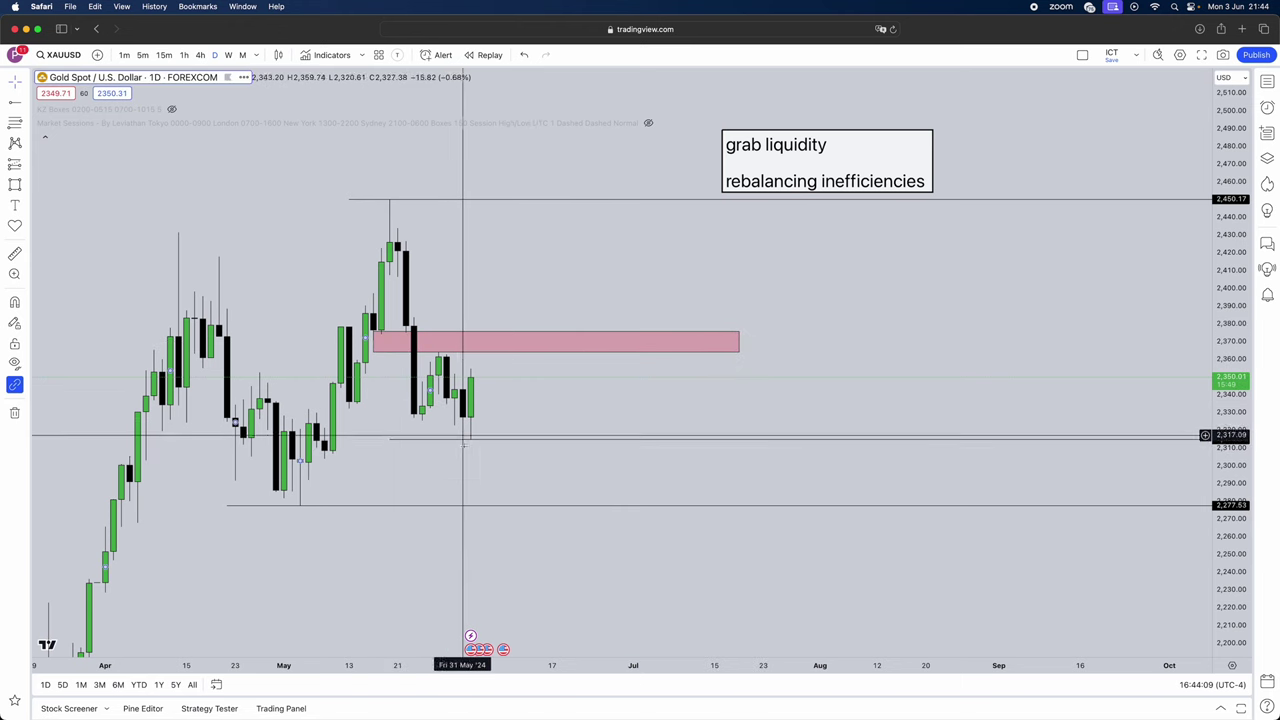
{"action": "left_click", "coordinate": [229, 55]}
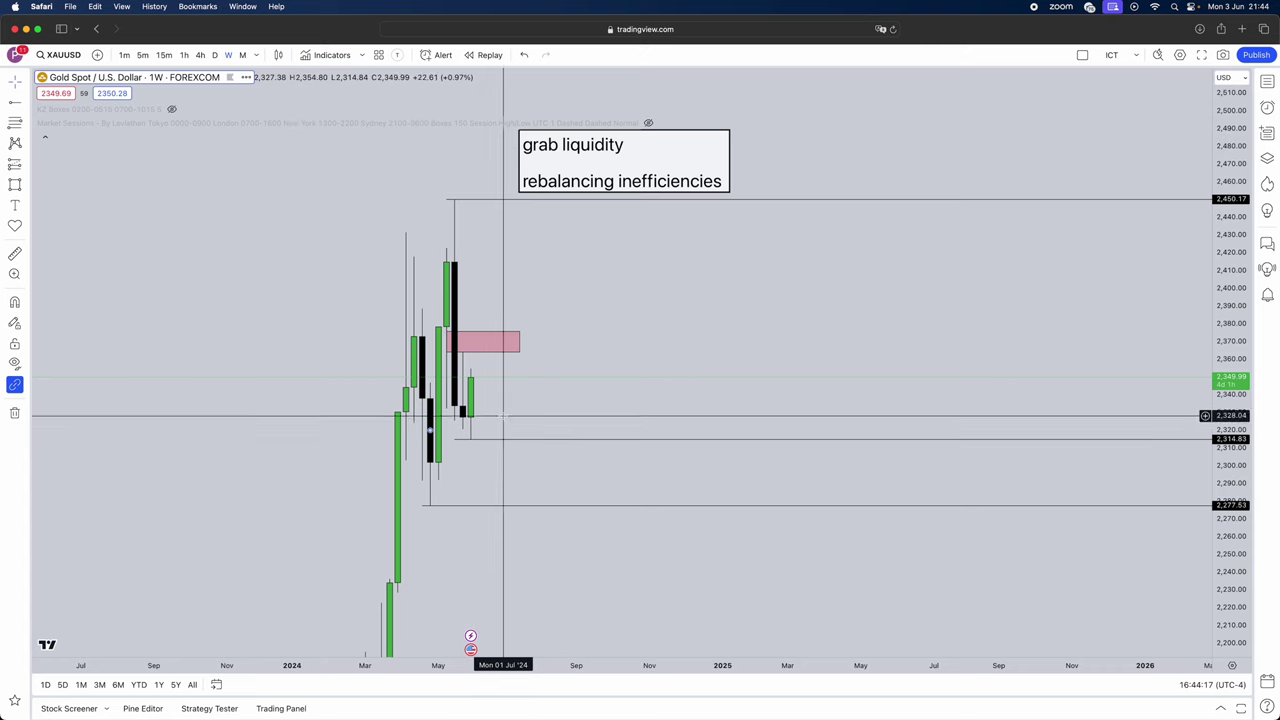
{"action": "left_click", "coordinate": [214, 55]}
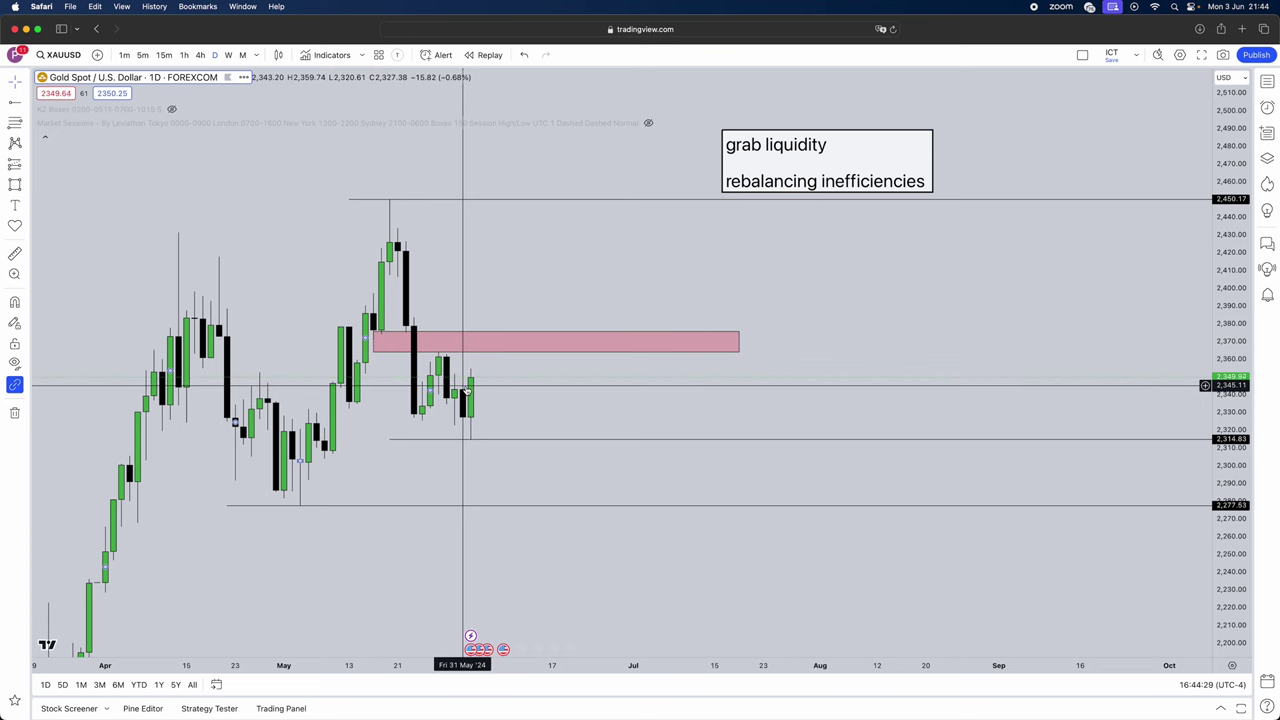
Reposition and resize the pink imbalance zone to span about 2,365–2,376 starting from the 21 May candle.
{"action": "left_click", "coordinate": [372, 343]}
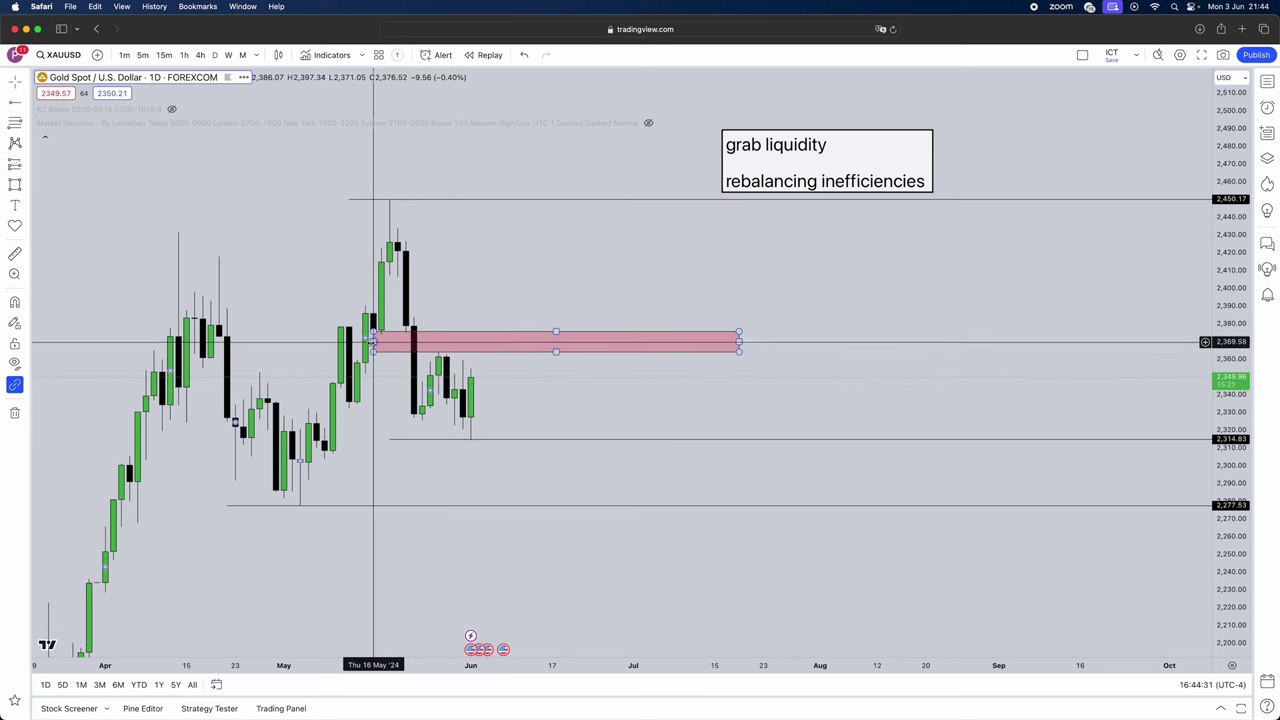
{"action": "left_click_drag", "start_coordinate": [372, 343], "coordinate": [398, 343]}
{"action": "left_click", "coordinate": [471, 385]}
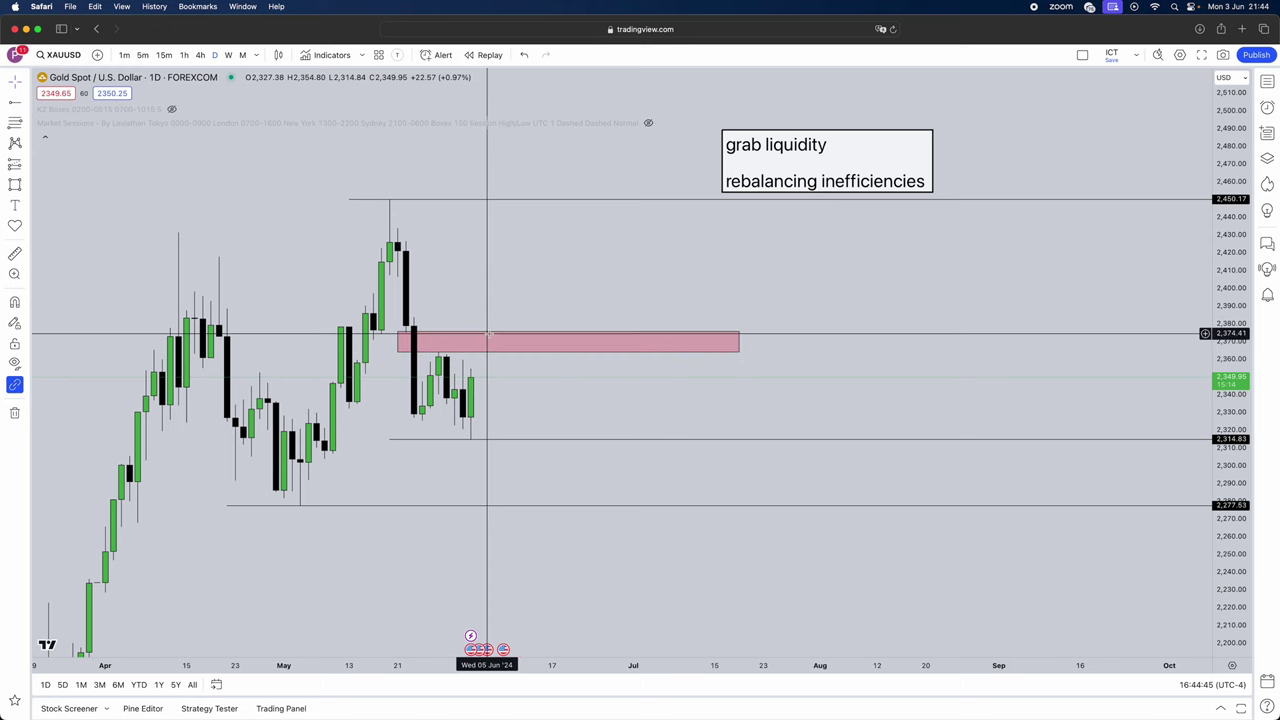
{"action": "left_click_drag", "start_coordinate": [491, 339], "coordinate": [491, 284]}
{"action": "left_click_drag", "start_coordinate": [568, 298], "coordinate": [563, 321]}
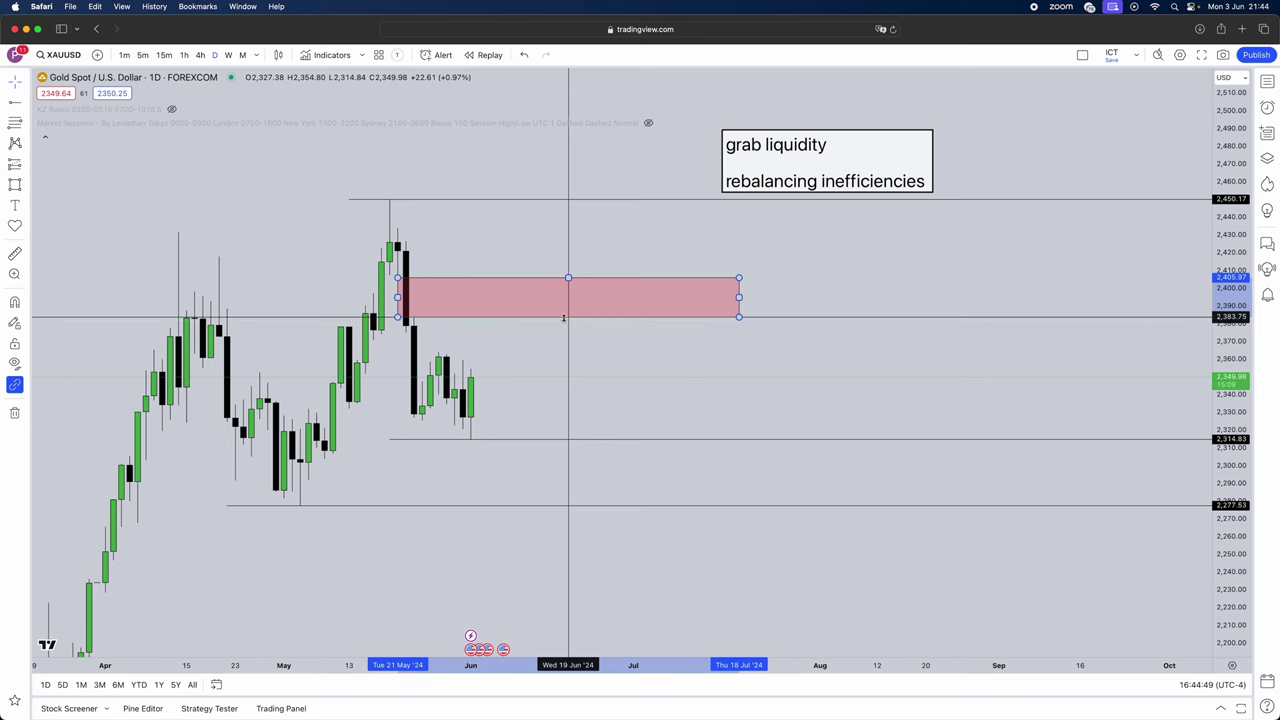
{"action": "left_click", "coordinate": [560, 374]}
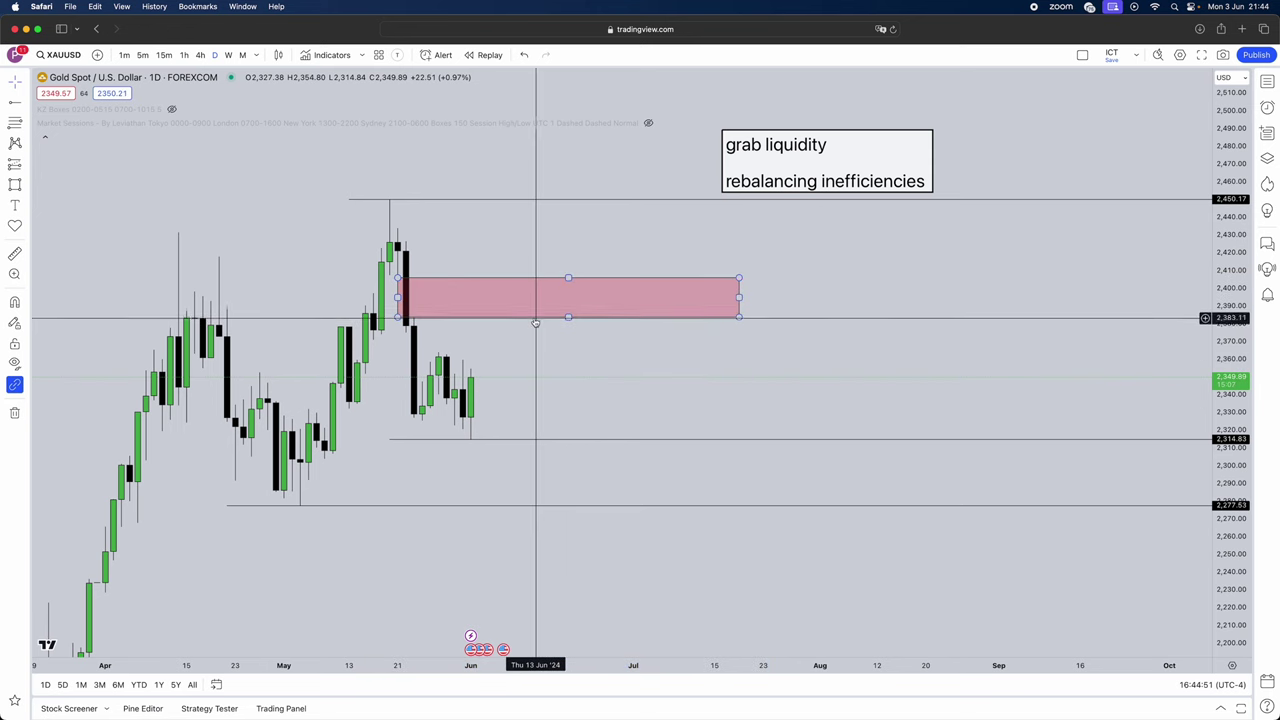
{"action": "left_click_drag", "start_coordinate": [535, 323], "coordinate": [569, 349]}
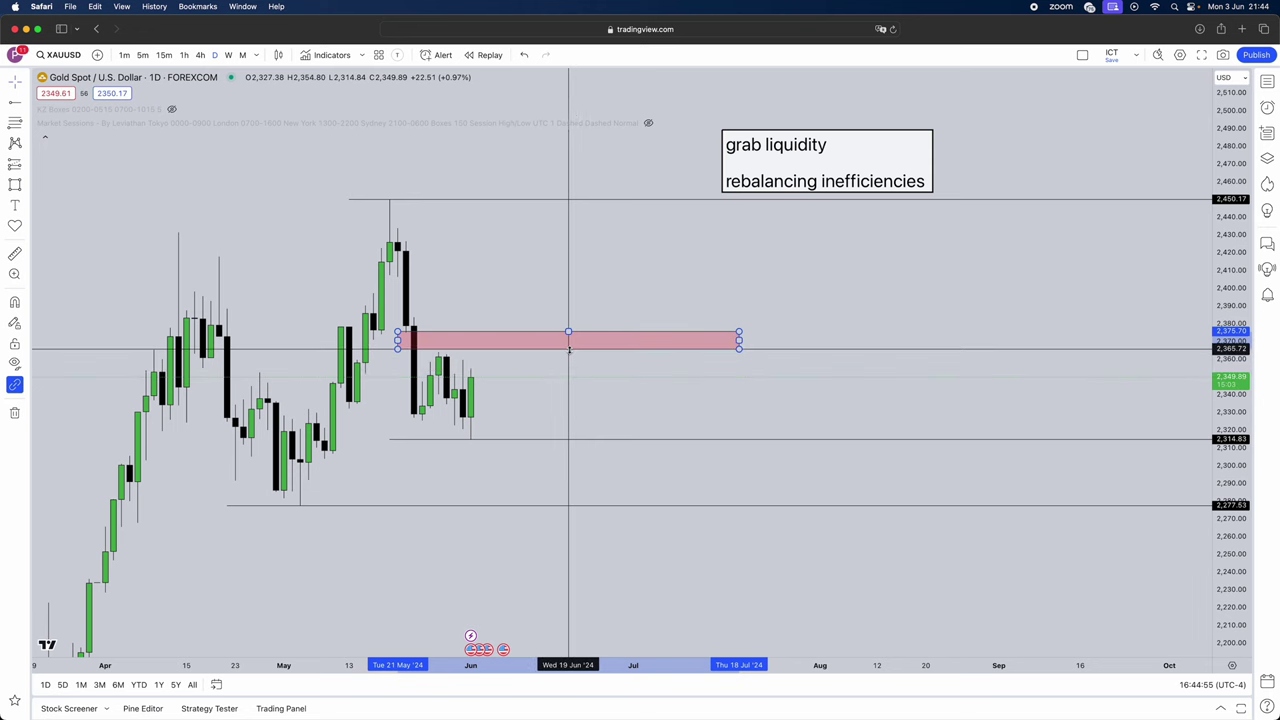
{"action": "left_click", "coordinate": [519, 385]}
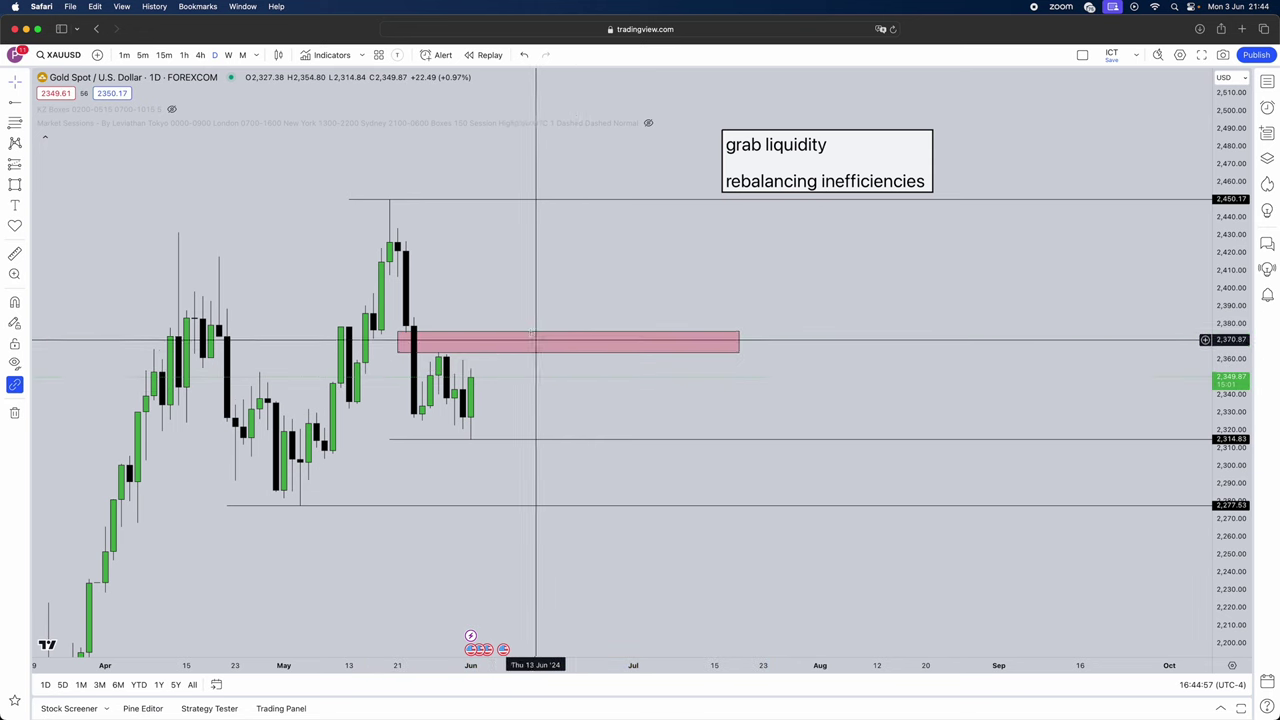
Shorten the pink zone's right edge so it ends in late June instead of mid-July.
{"action": "left_click", "coordinate": [438, 350]}
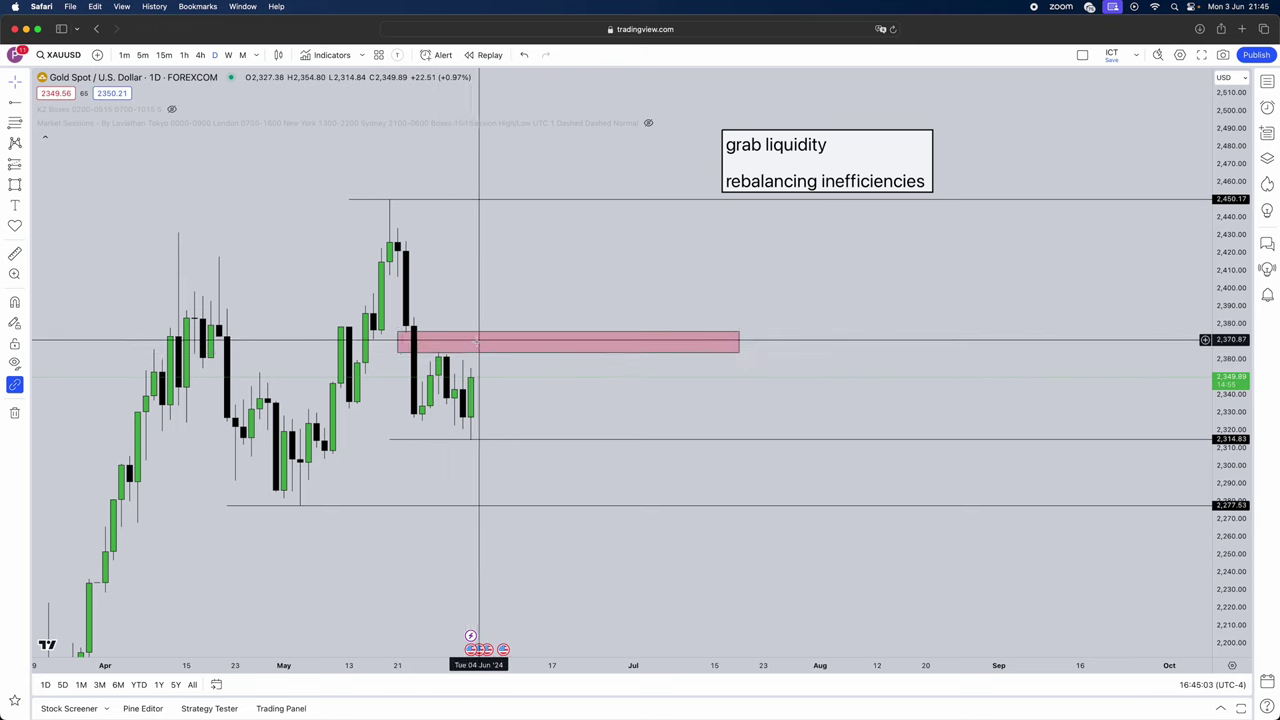
{"action": "left_click", "coordinate": [508, 419]}
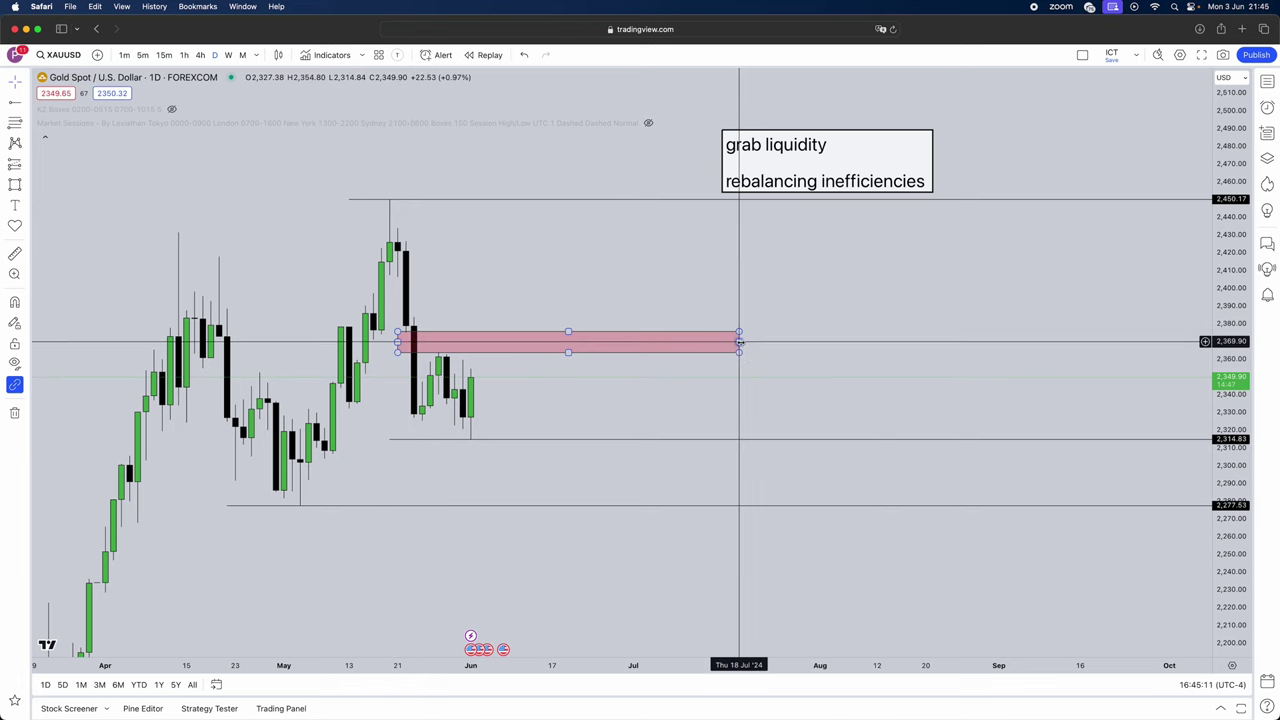
{"action": "left_click_drag", "start_coordinate": [739, 341], "coordinate": [600, 341]}
{"action": "left_click", "coordinate": [703, 363]}
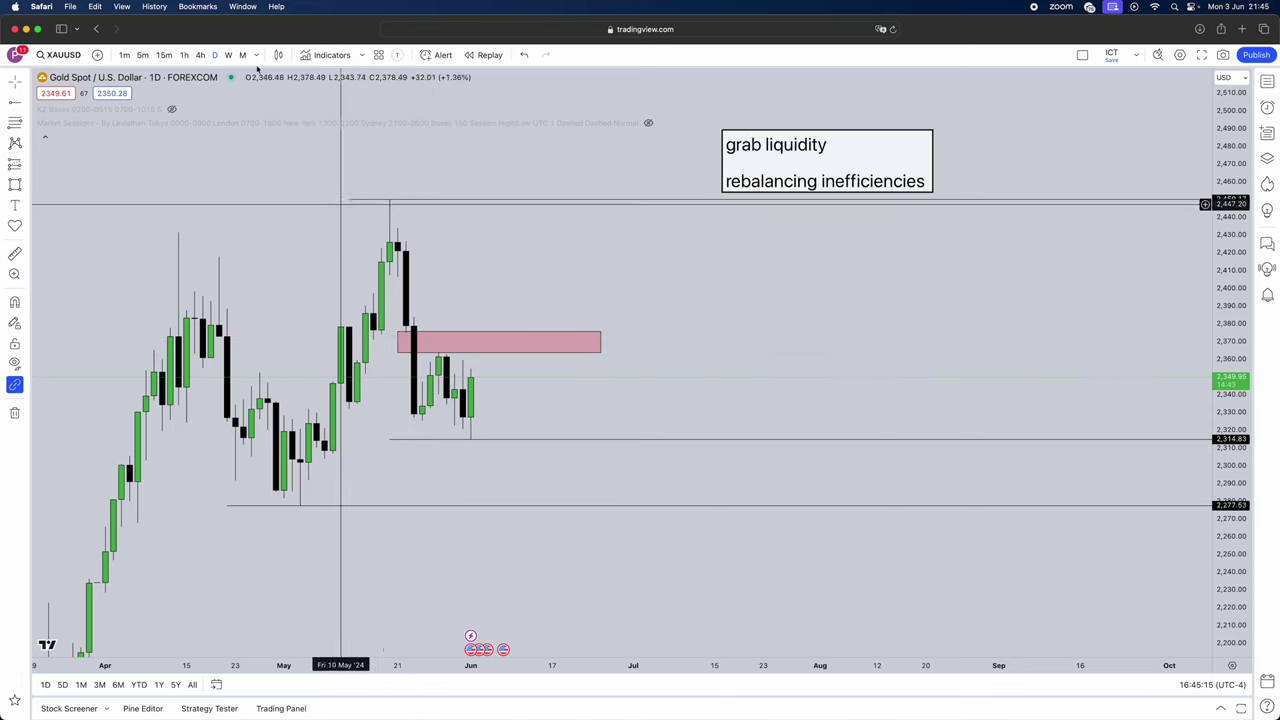
Switch the gold chart to 4-hour candles and zoom out.
{"action": "left_click", "coordinate": [209, 55]}
{"action": "scroll", "coordinate": [543, 268], "scroll_direction": "down", "scroll_amount": 5}
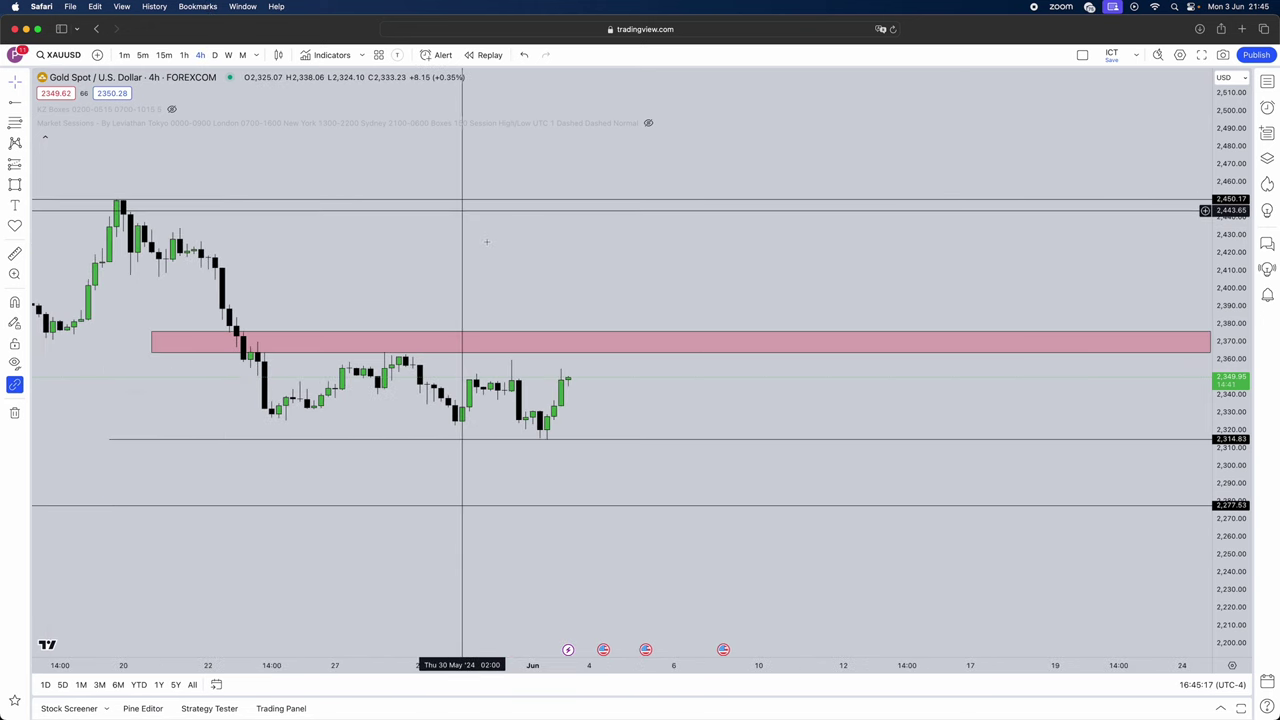
{"action": "scroll", "coordinate": [607, 258], "scroll_direction": "down", "scroll_amount": 5}
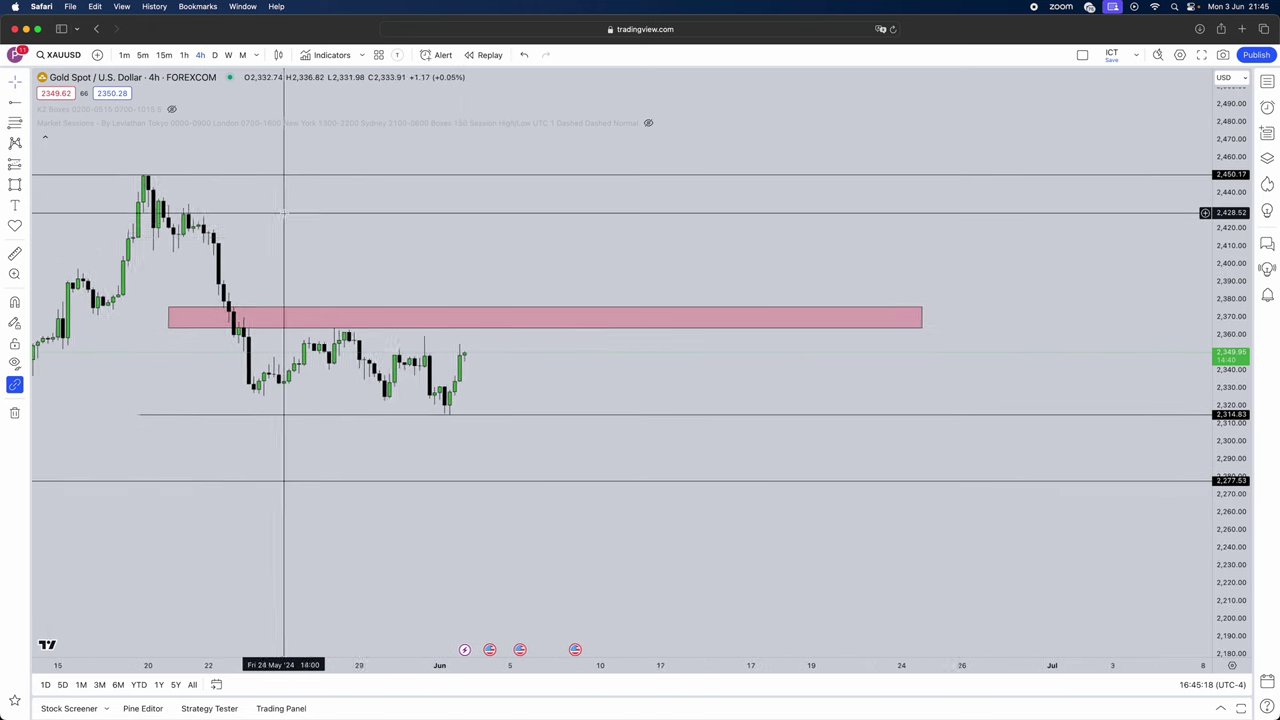
Draw a descending trend line from the 23 May high along the lower highs beneath the pink zone.
{"action": "left_click", "coordinate": [26, 103]}
{"action": "left_click", "coordinate": [150, 163]}
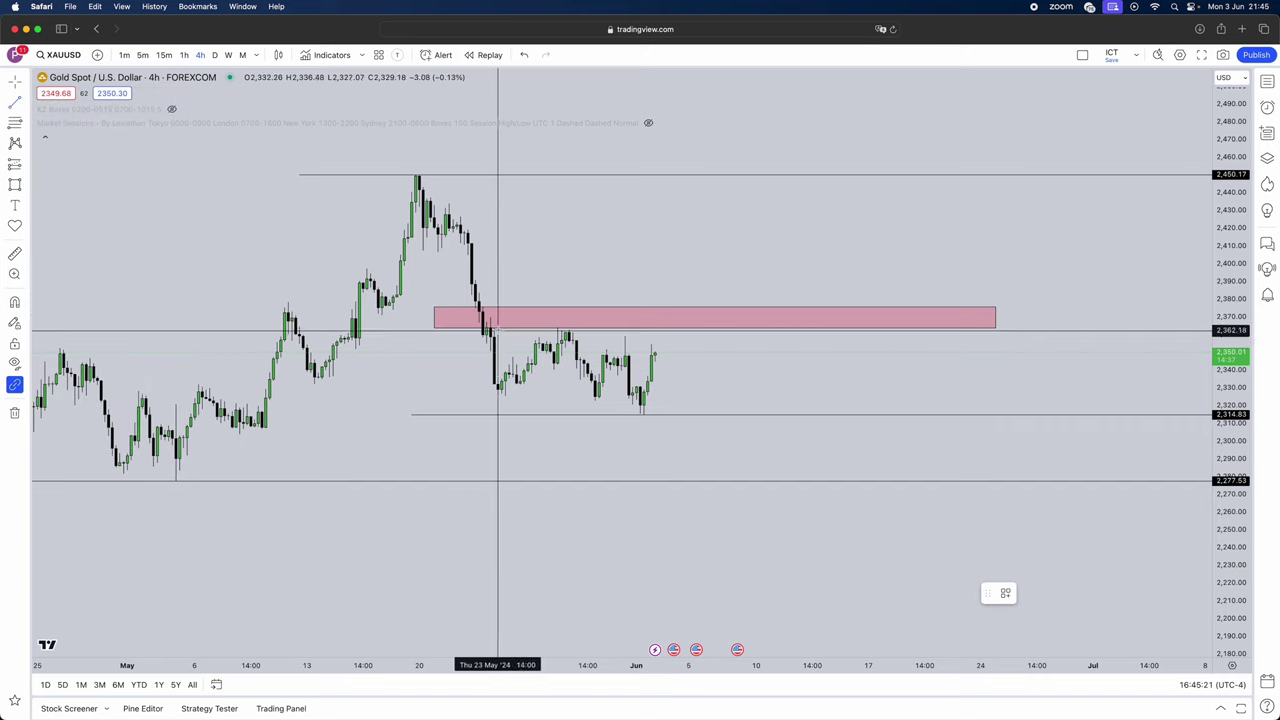
{"action": "left_click", "coordinate": [703, 345]}
{"action": "scroll", "coordinate": [648, 123], "scroll_direction": "right", "scroll_amount": 3}
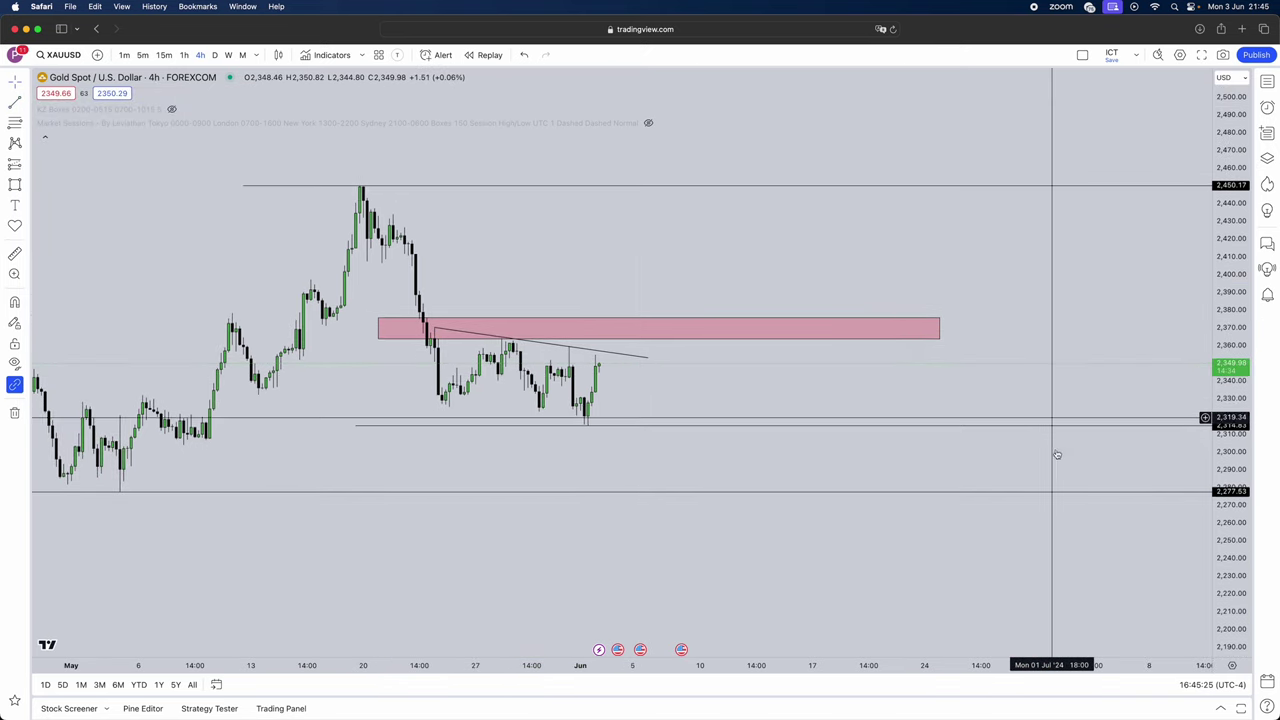
{"action": "left_click_drag", "start_coordinate": [1228, 528], "coordinate": [1228, 470]}
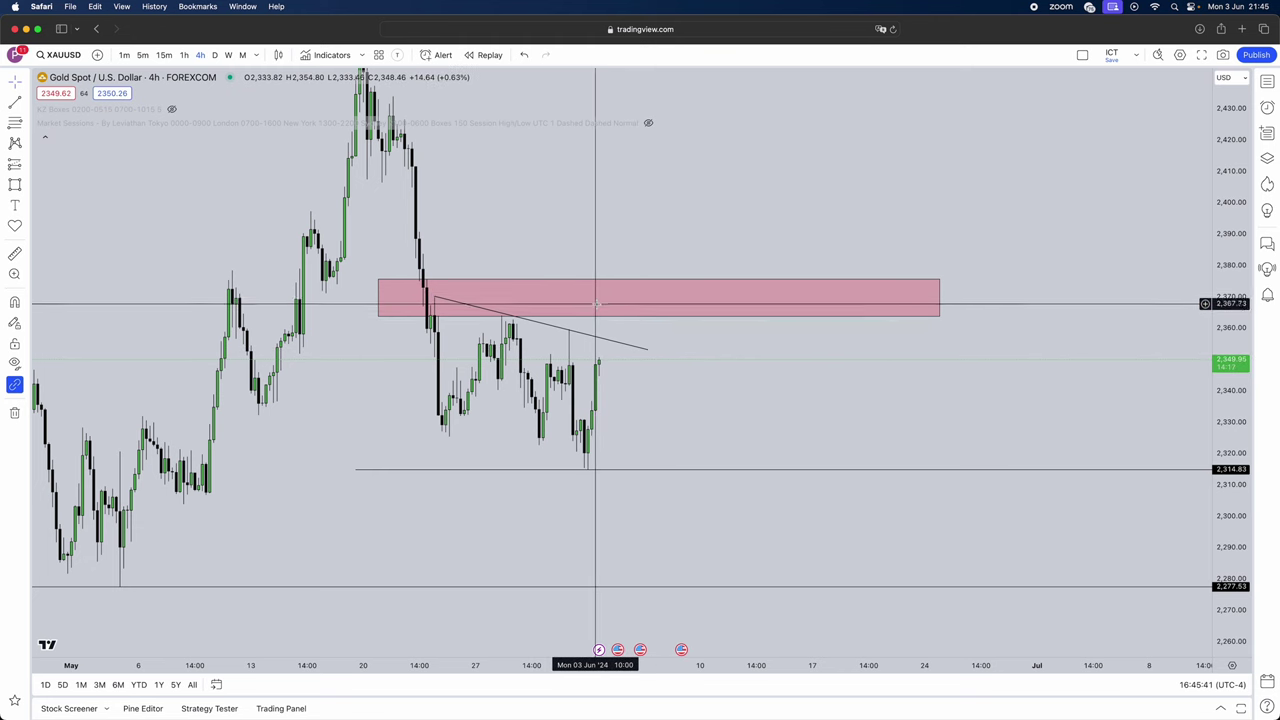
Delete the descending trend line on the 4-hour chart and return gold to daily candles.
{"action": "left_click", "coordinate": [165, 57]}
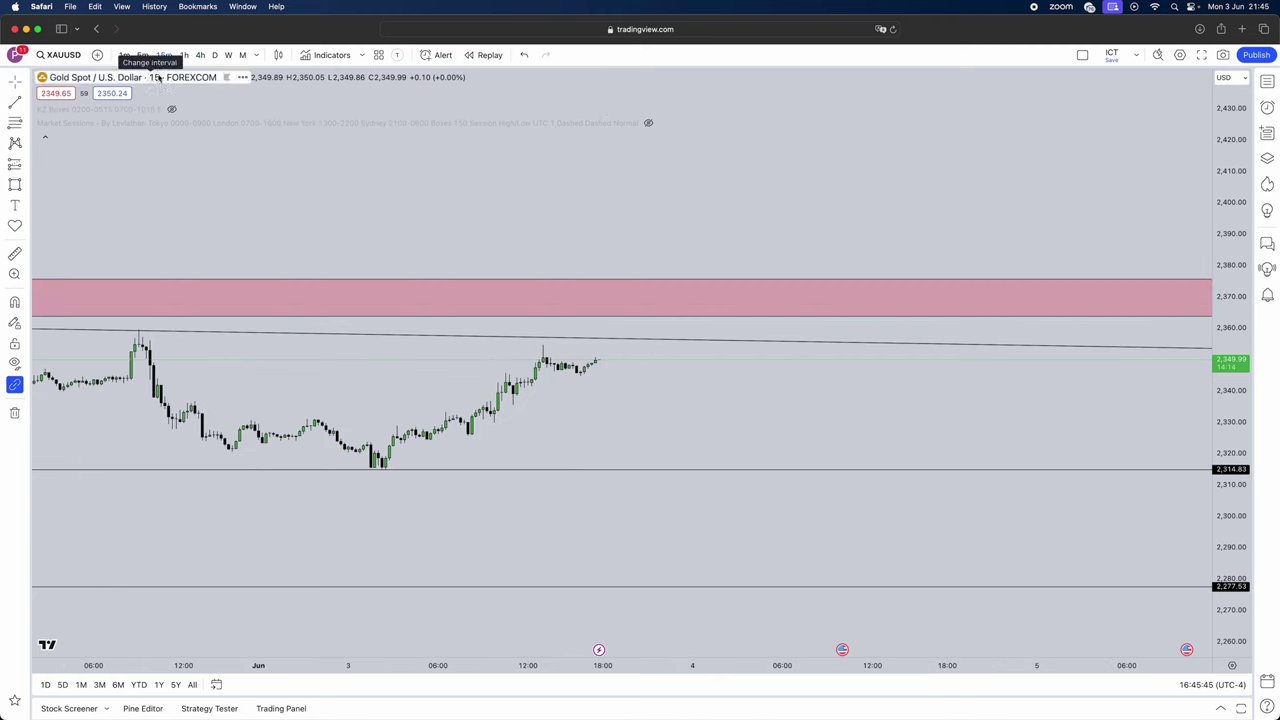
{"action": "left_click", "coordinate": [198, 57]}
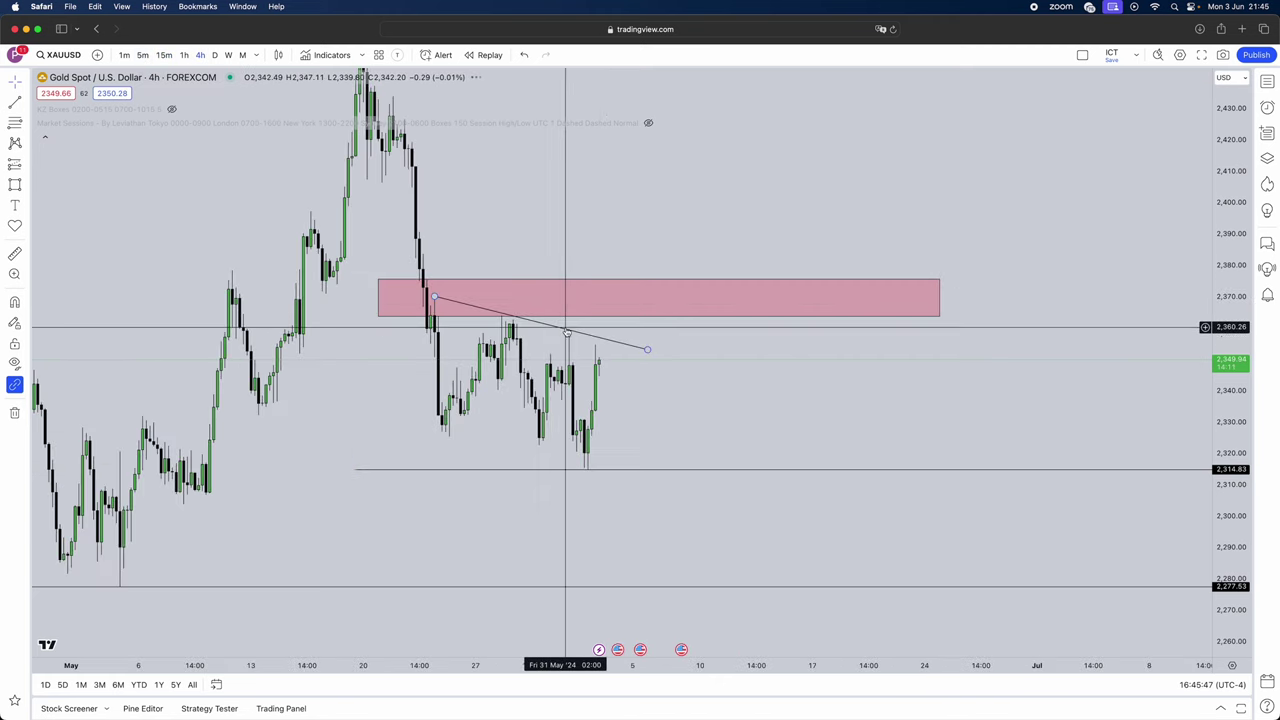
{"action": "key", "text": "Delete"}
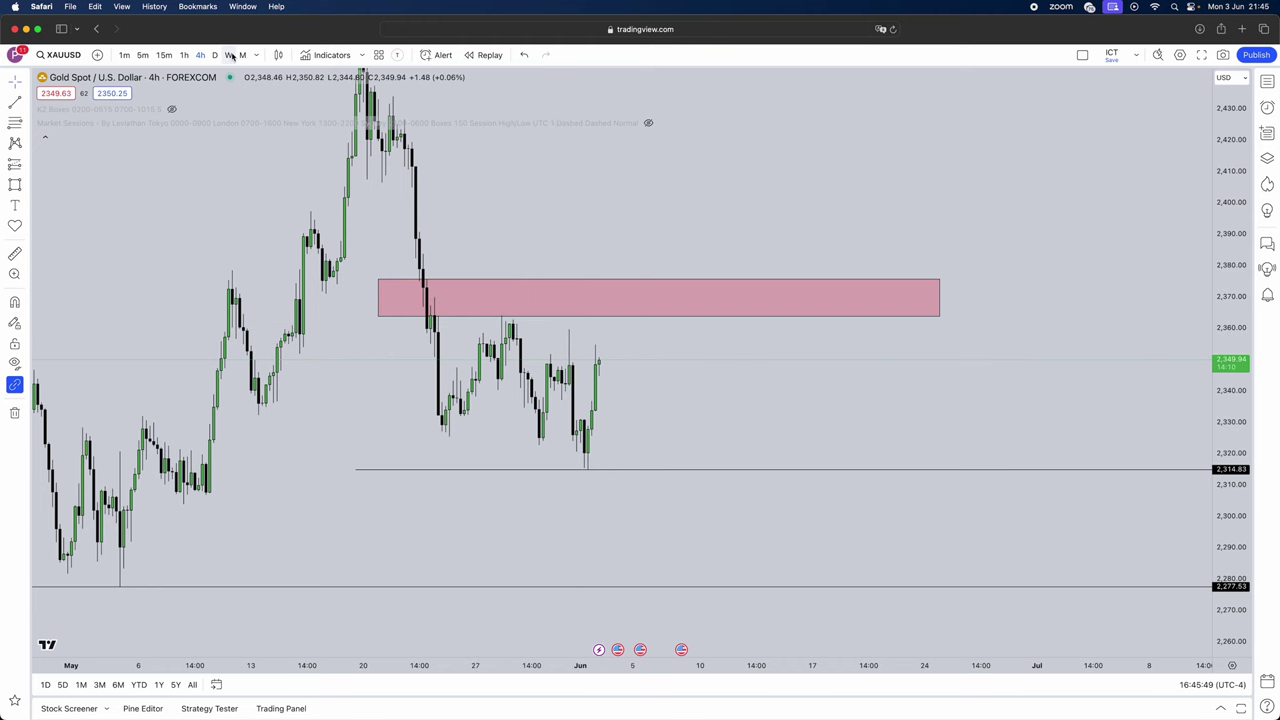
{"action": "left_click", "coordinate": [230, 55]}
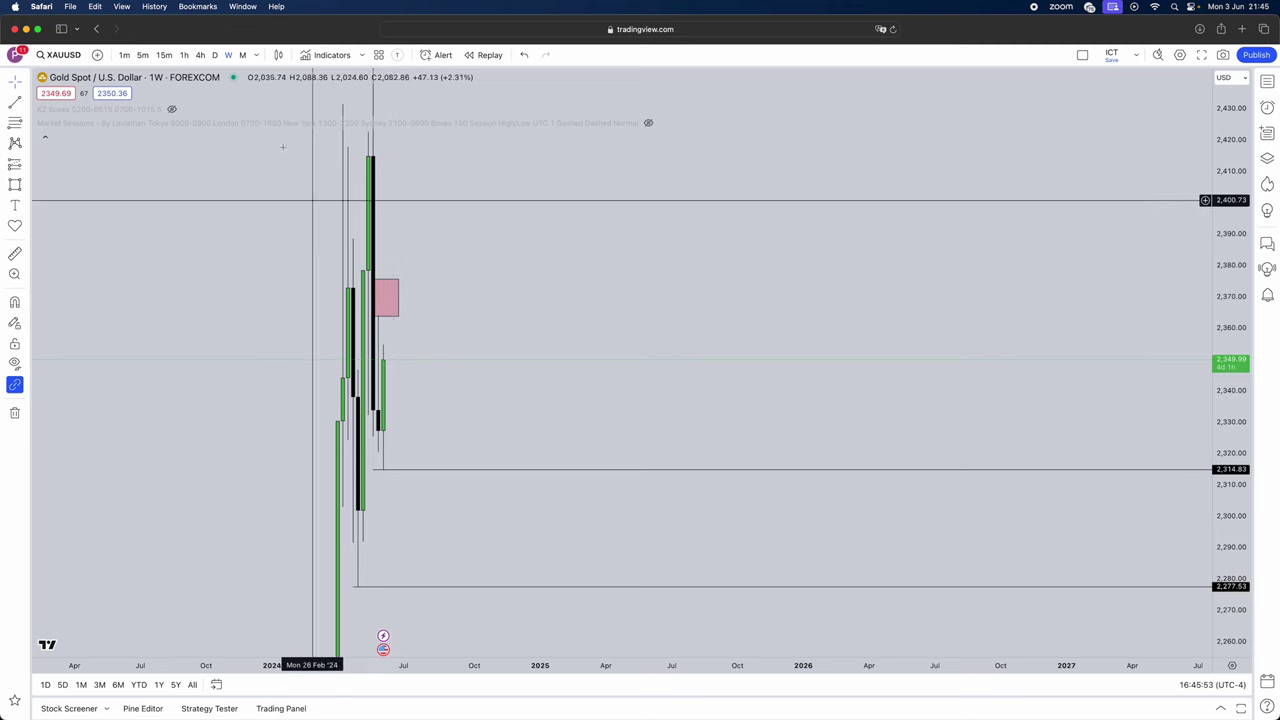
{"action": "left_click", "coordinate": [214, 55]}
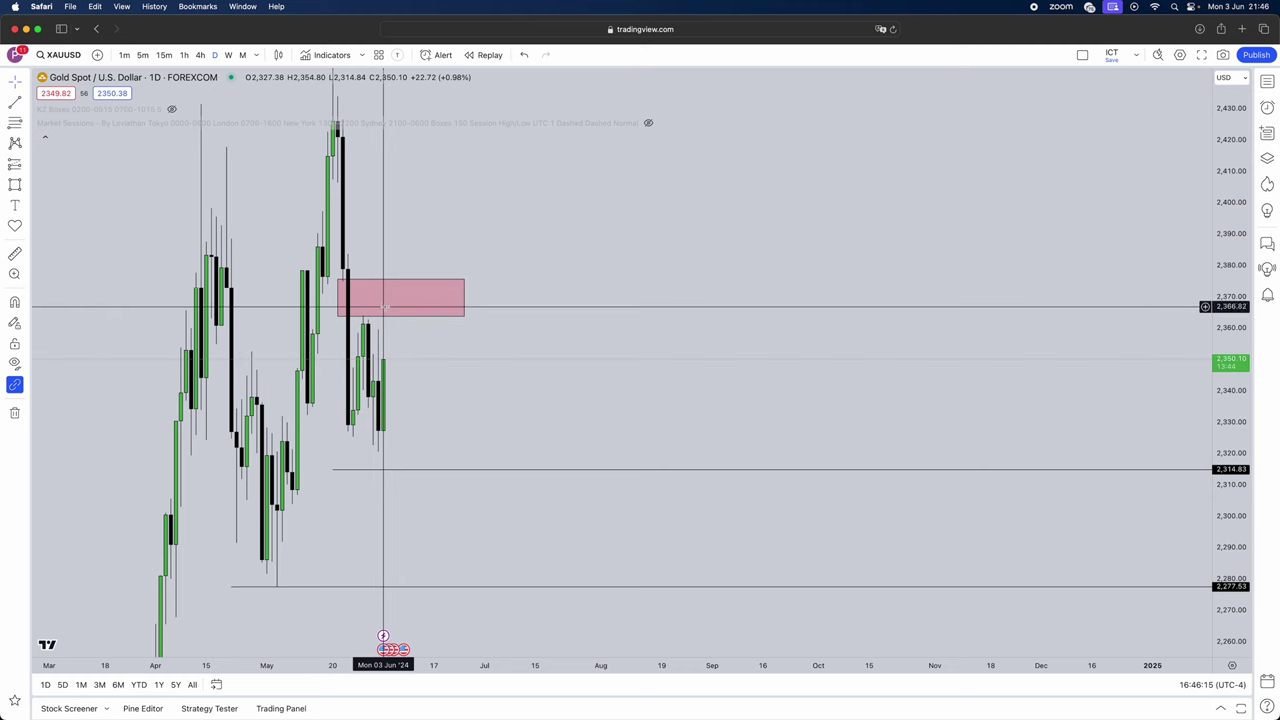
On daily candles, move the liquidity/inefficiencies text box down just above the pink zone.
{"action": "left_click", "coordinate": [200, 54]}
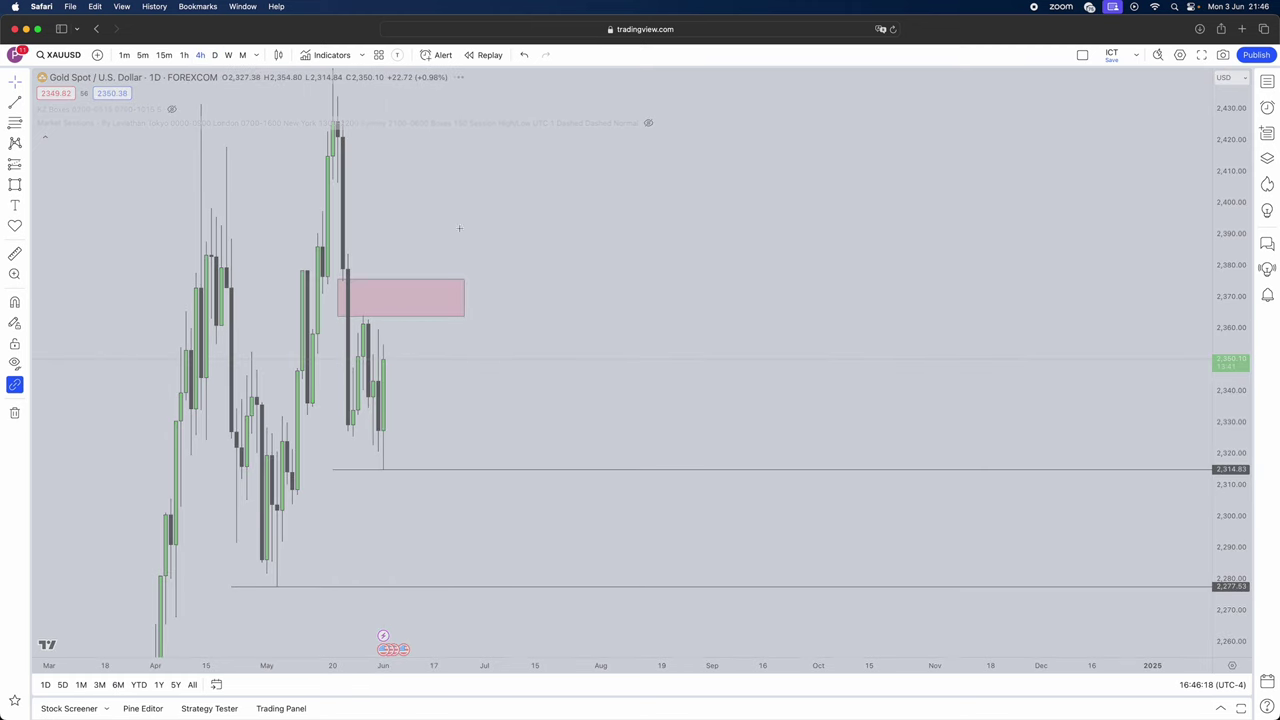
{"action": "left_click", "coordinate": [216, 54]}
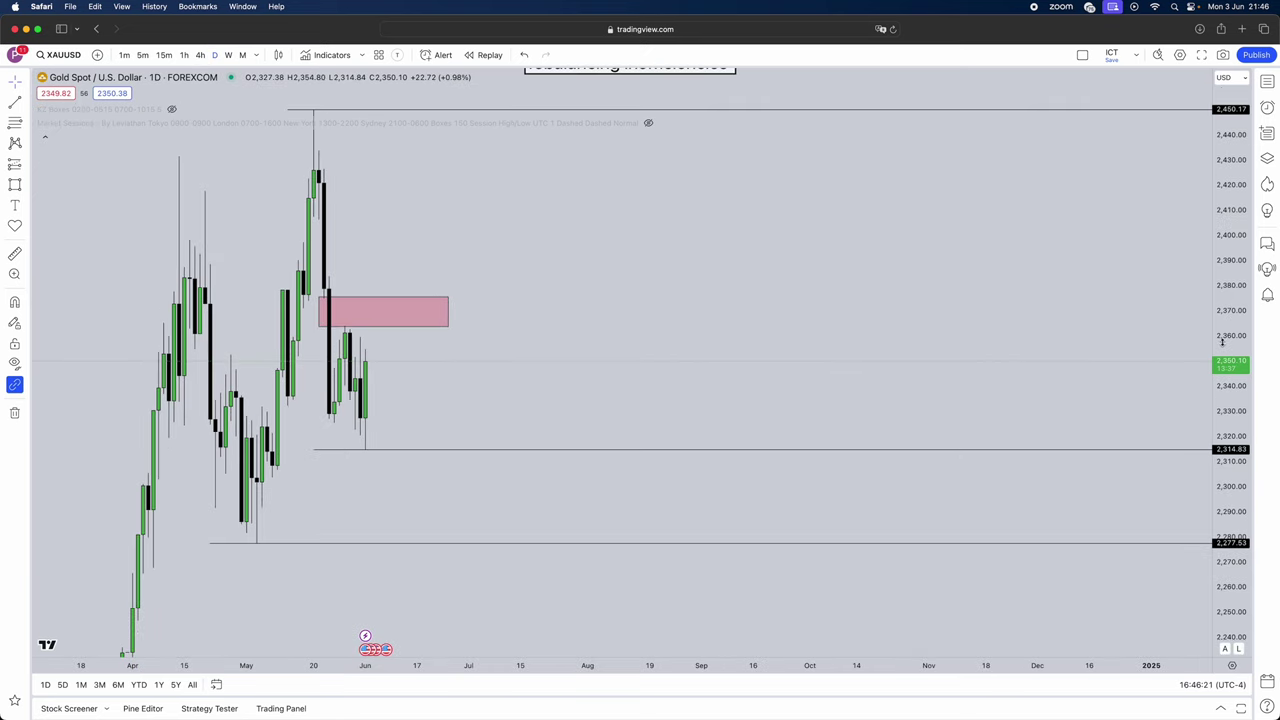
{"action": "left_click_drag", "start_coordinate": [557, 340], "coordinate": [609, 419]}
{"action": "left_click_drag", "start_coordinate": [609, 166], "coordinate": [635, 338]}
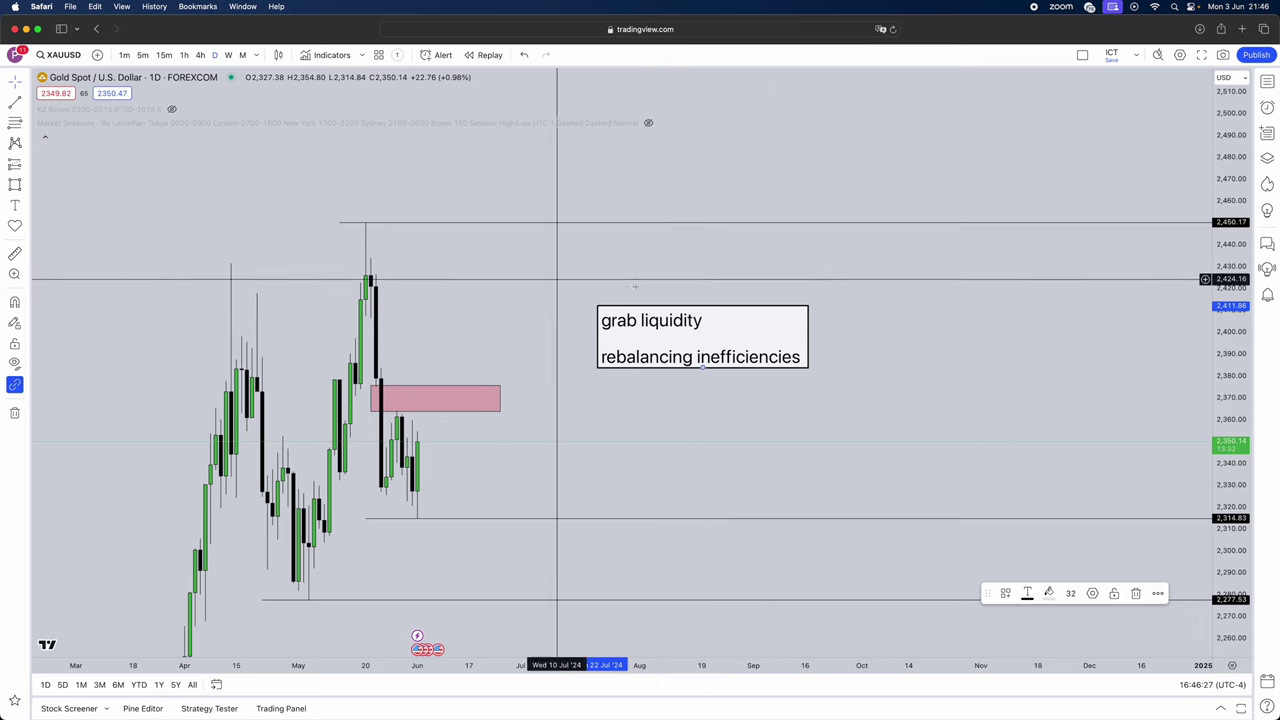
Compare the weekly, daily and 4-hour timeframes, ending on weekly candles.
{"action": "left_click", "coordinate": [228, 56]}
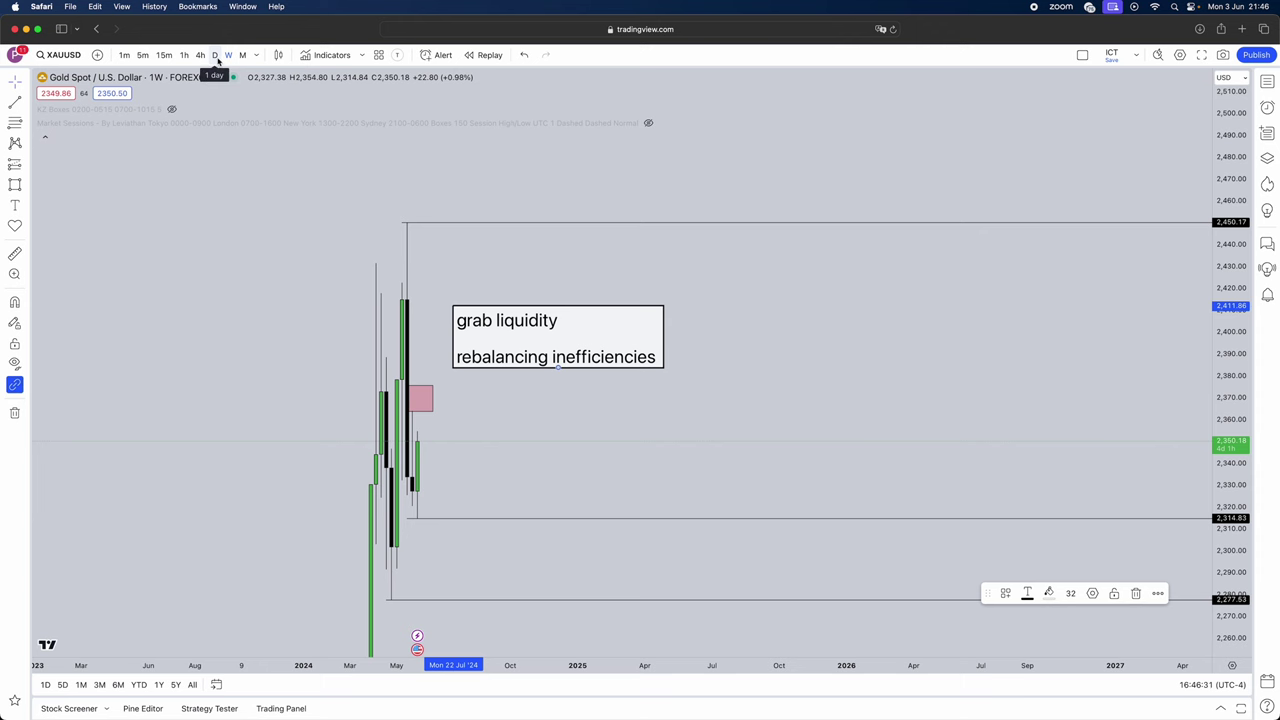
{"action": "left_click", "coordinate": [215, 55]}
{"action": "left_click", "coordinate": [200, 55]}
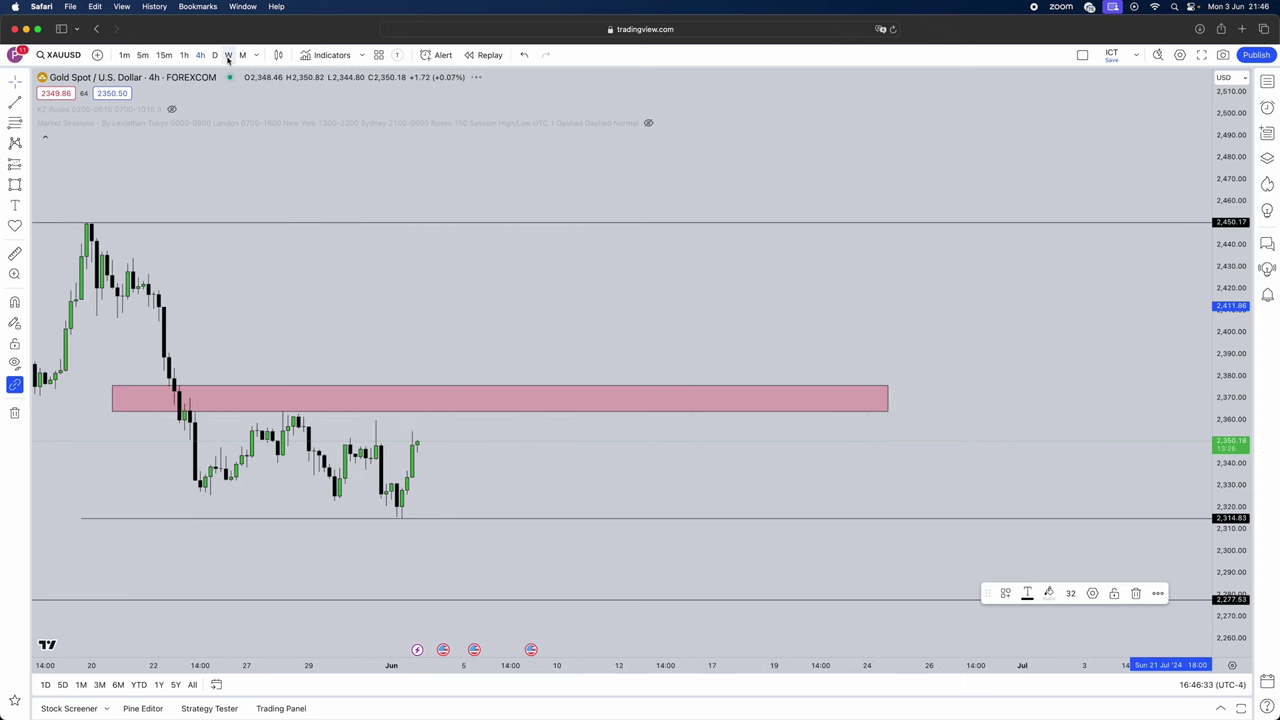
{"action": "left_click", "coordinate": [228, 55]}
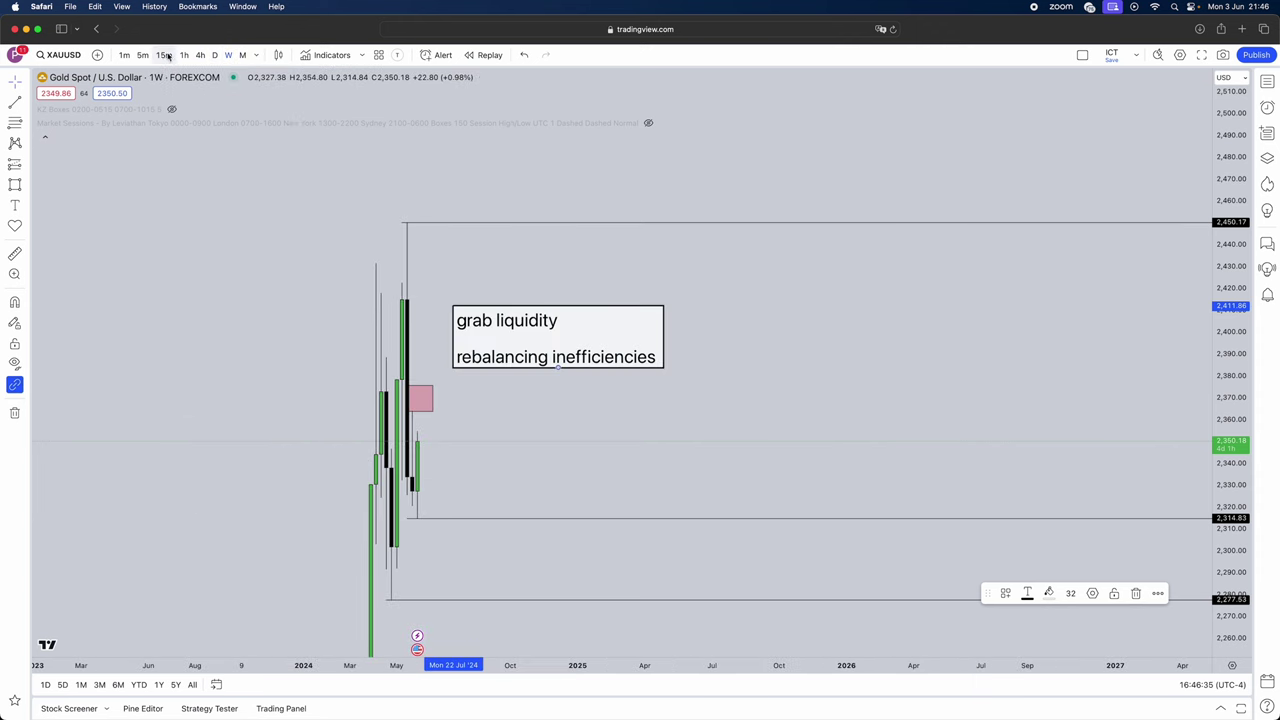